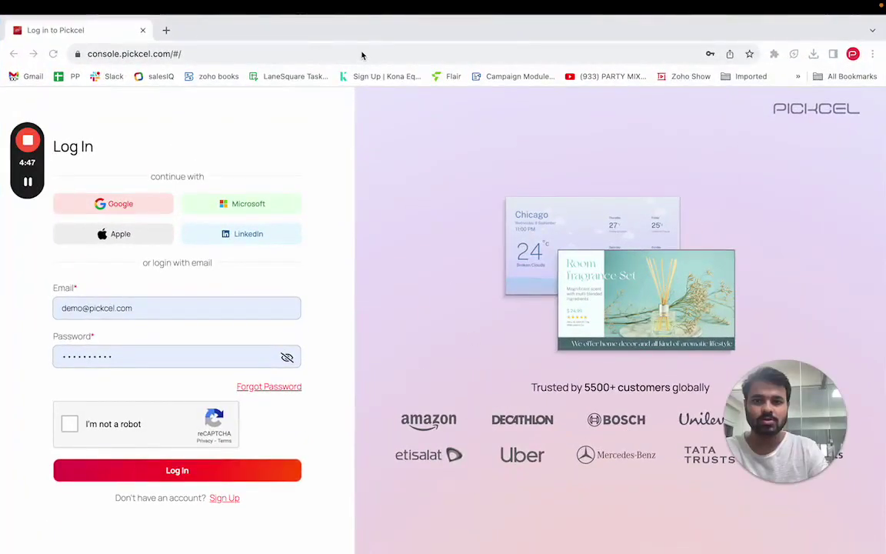
# Step: Complete the robot check and log in to the Pickcel console with the prefilled credentials
pyautogui.click(362, 54)
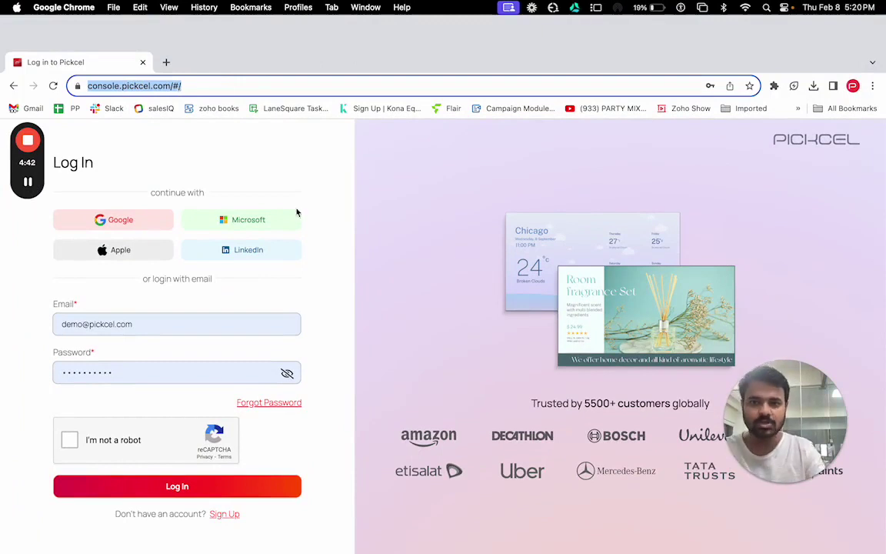
pyautogui.click(350, 200)
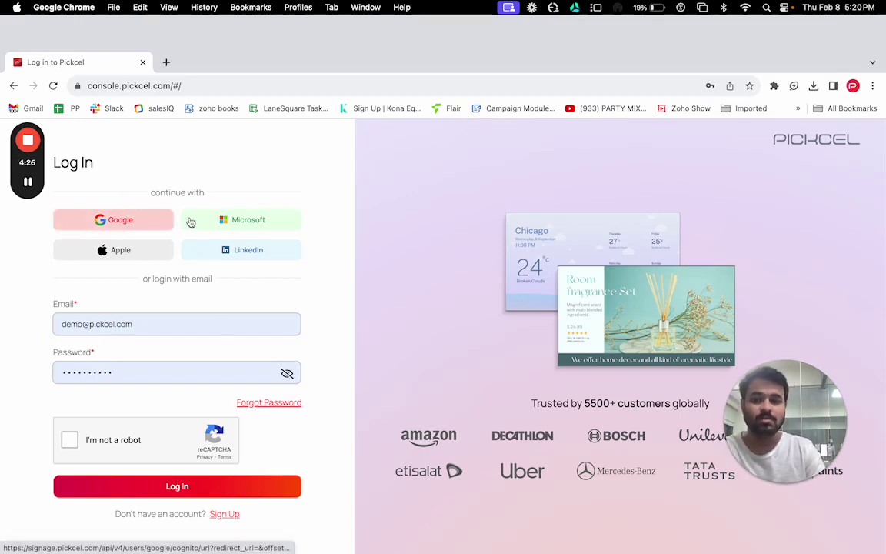
pyautogui.click(74, 440)
pyautogui.click(169, 487)
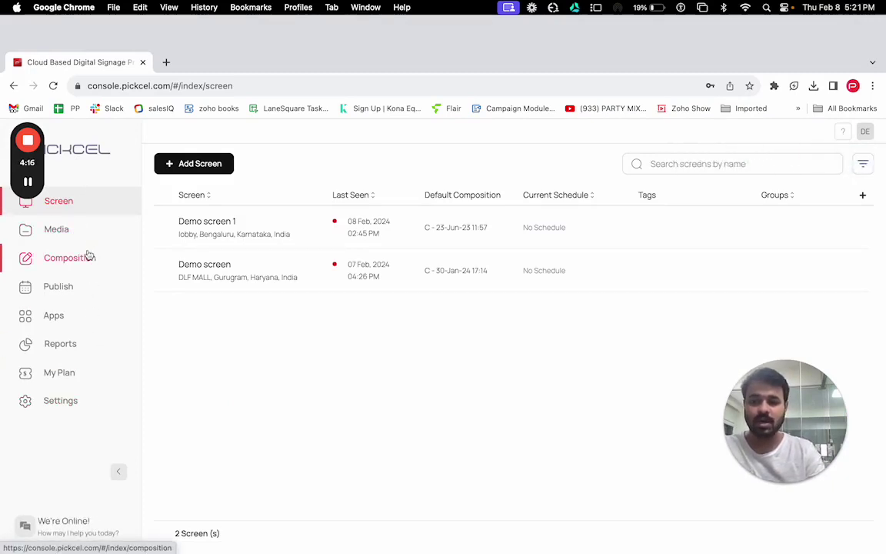
# Step: Collapse the navigation sidebar and launch the browser-based Webplayer as the alternative display for a new screen
pyautogui.click(117, 471)
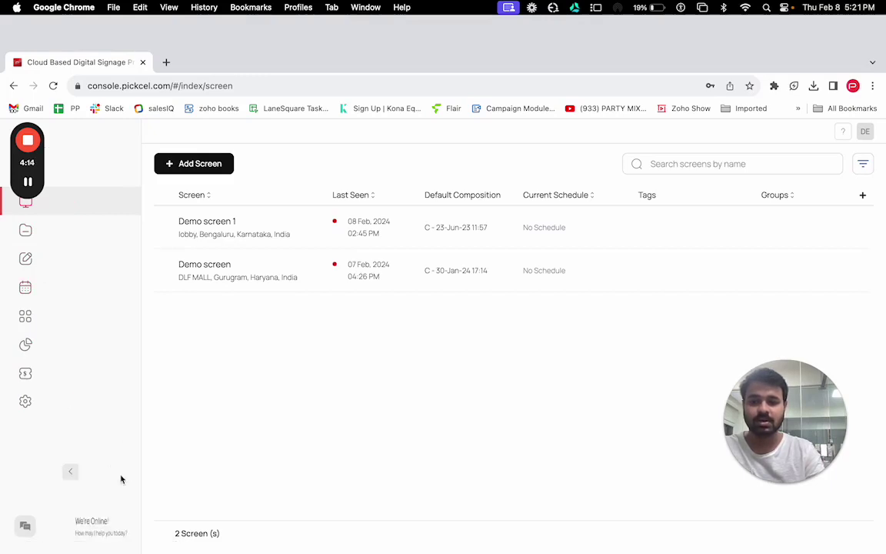
pyautogui.click(102, 197)
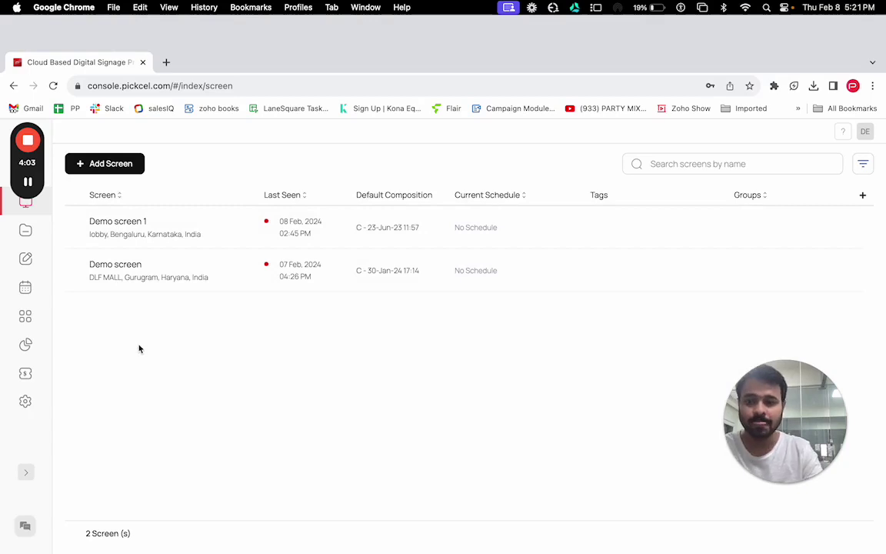
pyautogui.click(110, 164)
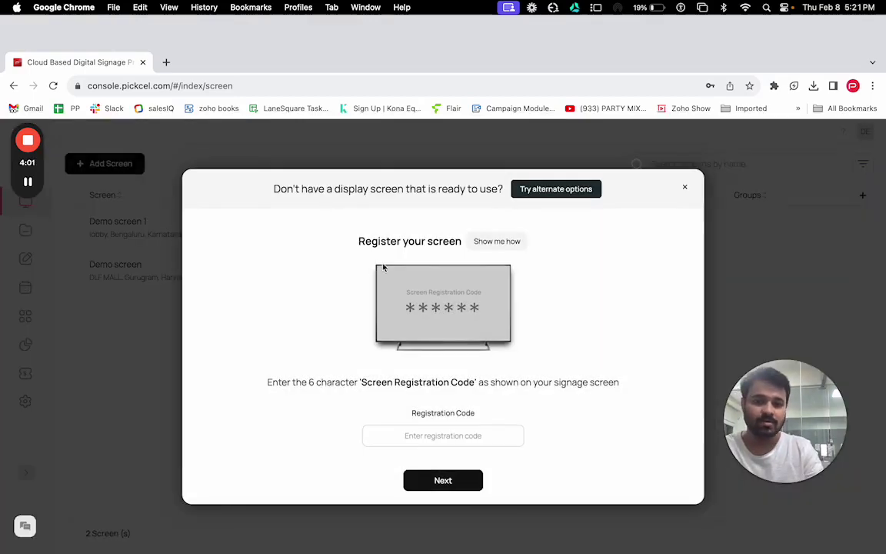
pyautogui.click(568, 194)
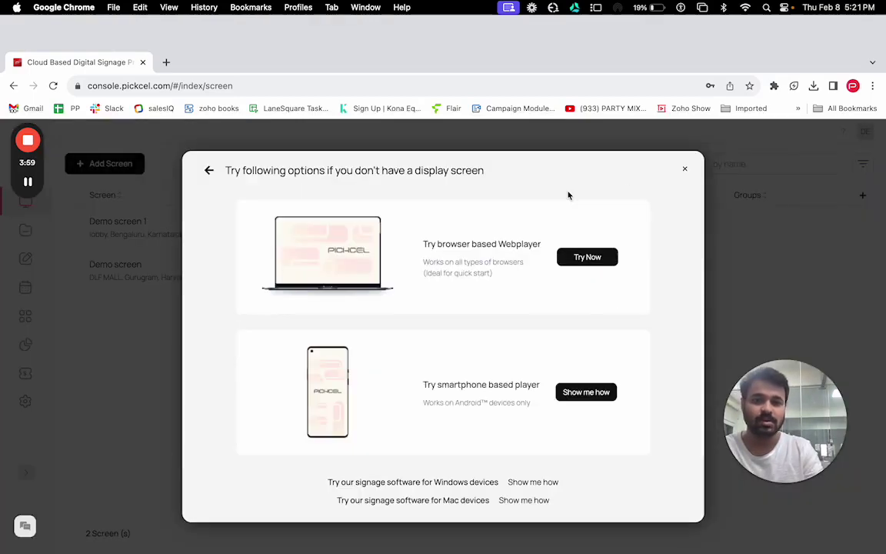
pyautogui.click(586, 256)
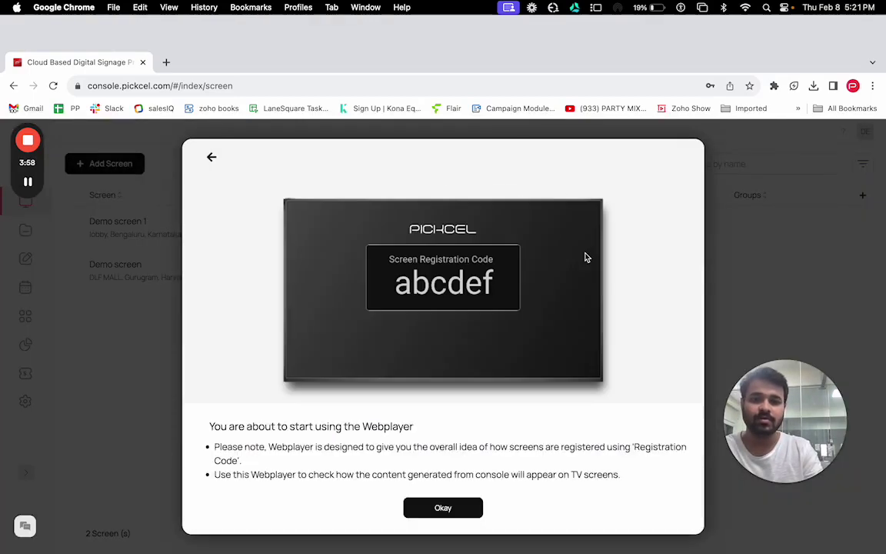
pyautogui.click(443, 507)
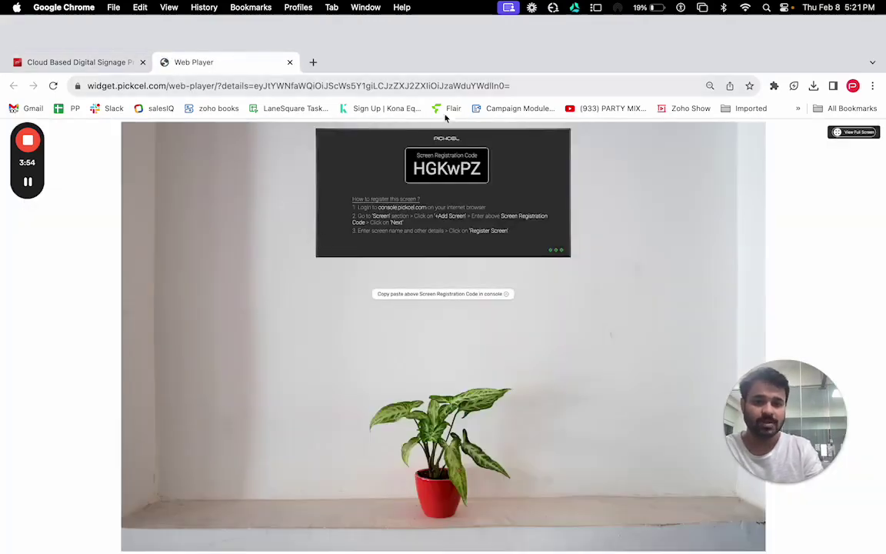
# Step: Copy the screen registration code from the Web Player and submit it in the console's screen registration form
pyautogui.doubleClick(449, 171)
pyautogui.press('super+c')
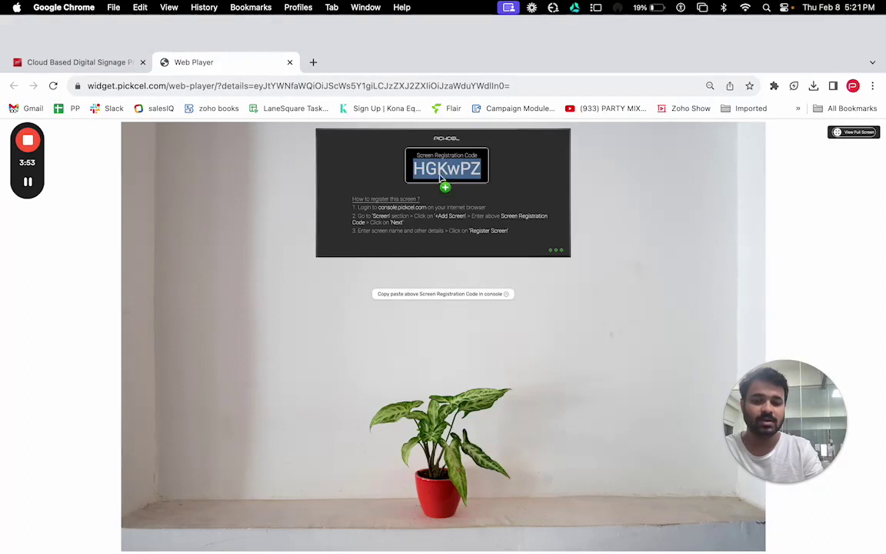
pyautogui.moveTo(435, 168); pyautogui.dragTo(400, 178)
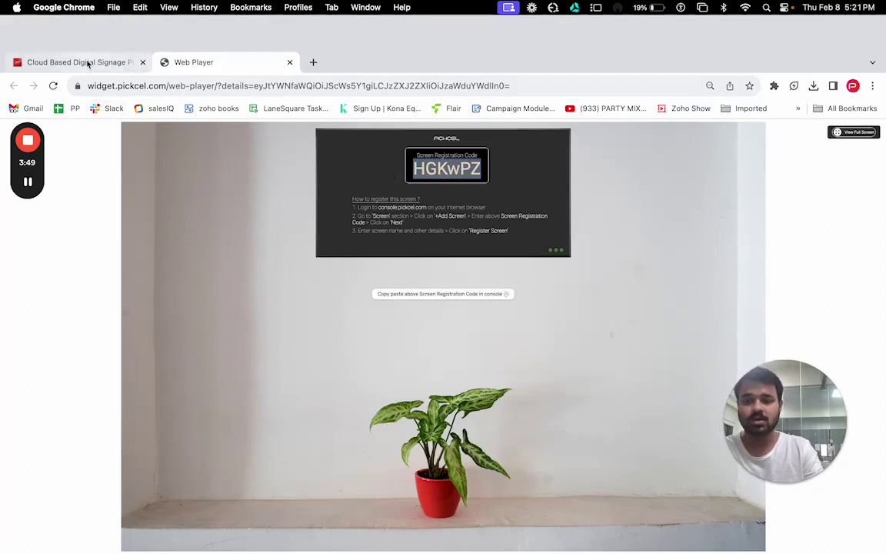
pyautogui.click(133, 63)
pyautogui.click(421, 436)
pyautogui.press('super+v')
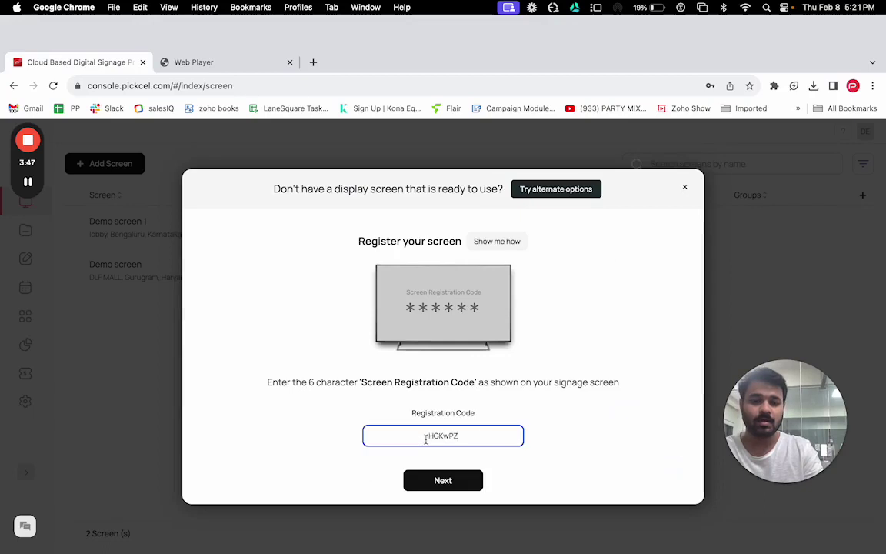
pyautogui.click(458, 485)
# Step: Add the screen as "Test screen" with location "lobby" and Google location Bengaluru, Karnataka, India, and dismiss the media suggestion
pyautogui.click(315, 267)
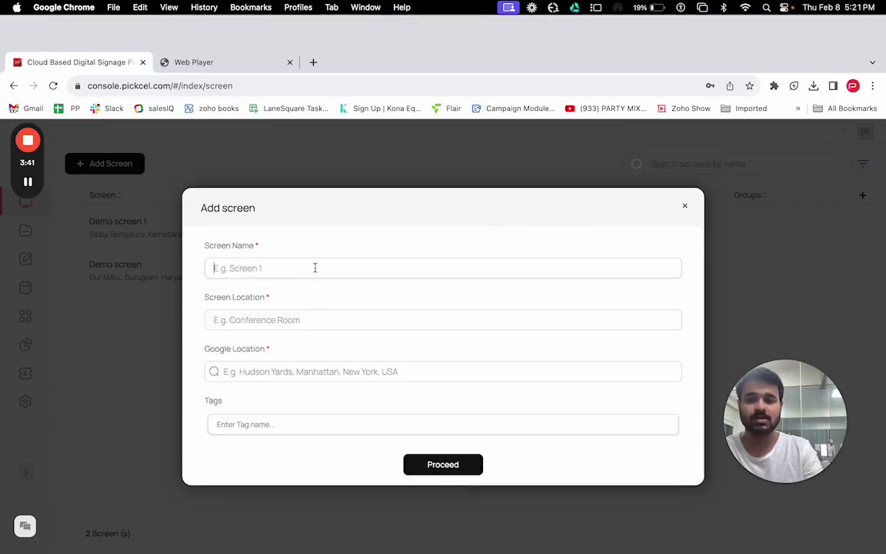
pyautogui.write('Test screen')
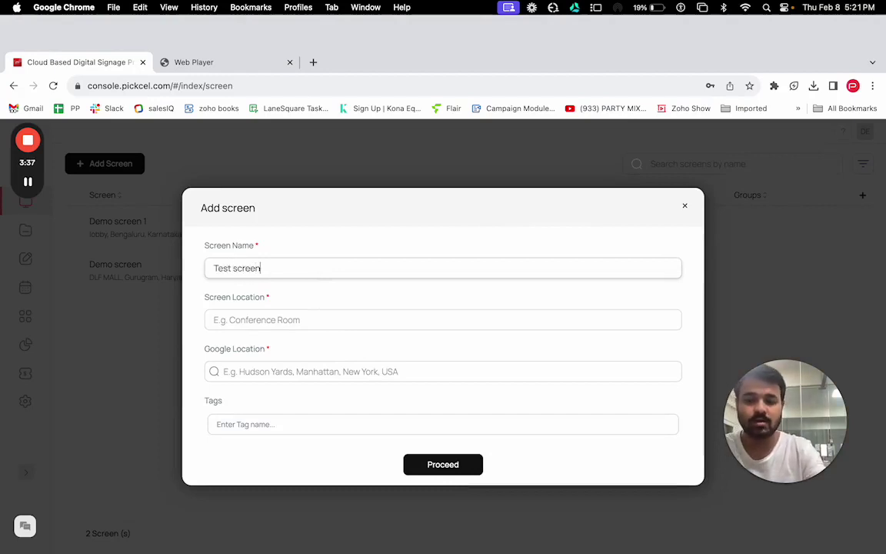
pyautogui.click(254, 319)
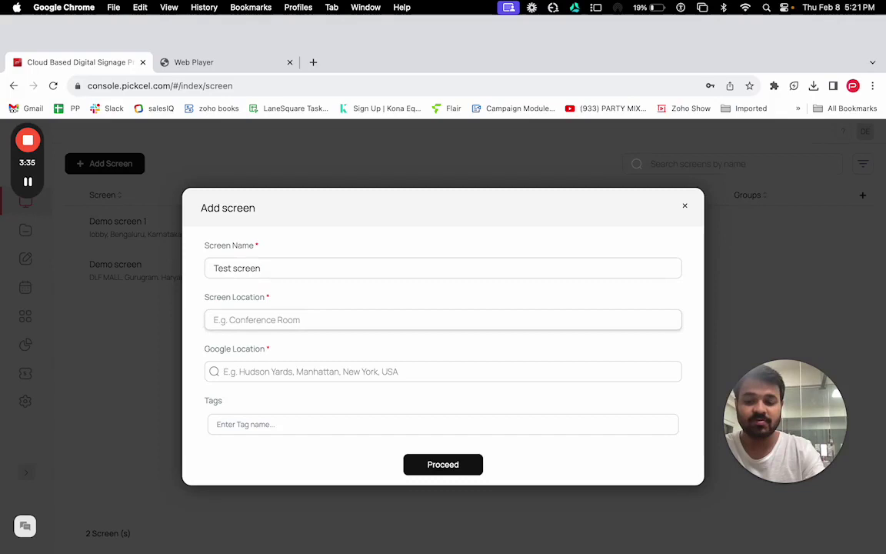
pyautogui.write('lobby')
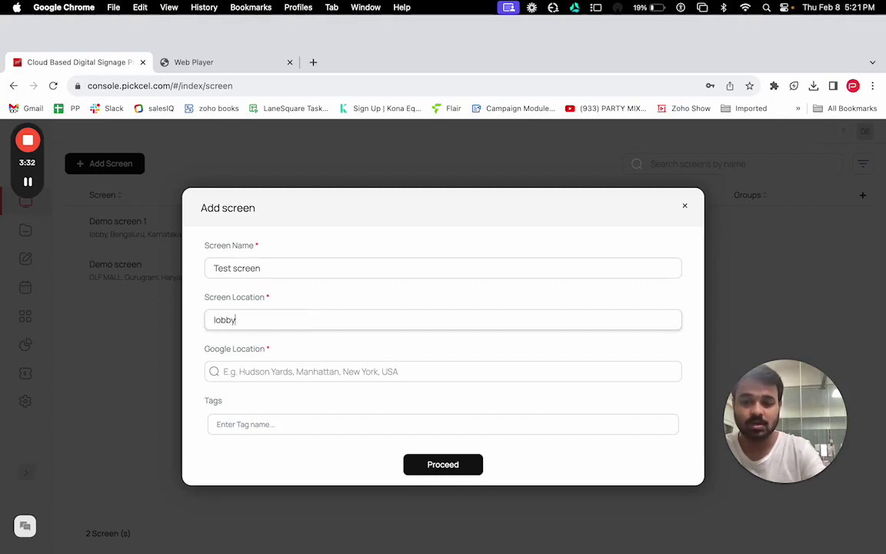
pyautogui.press('Tab')
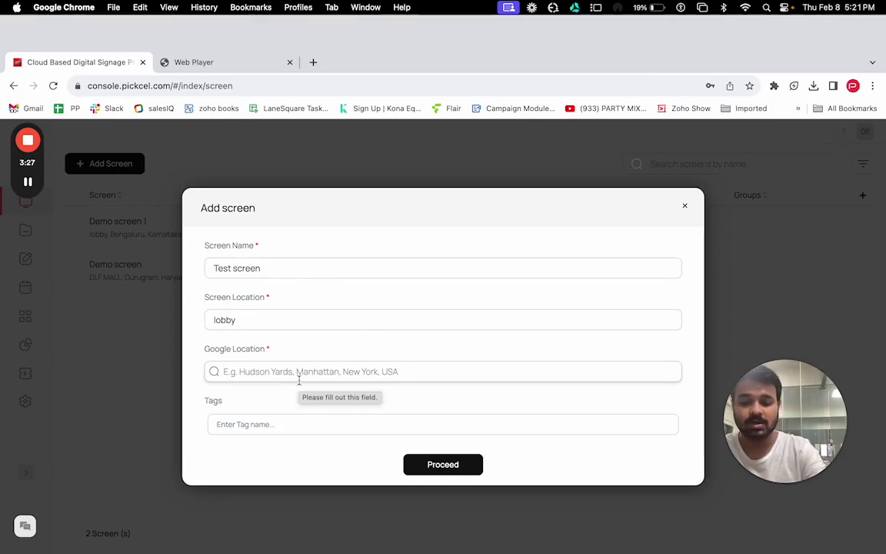
pyautogui.write('bangalor')
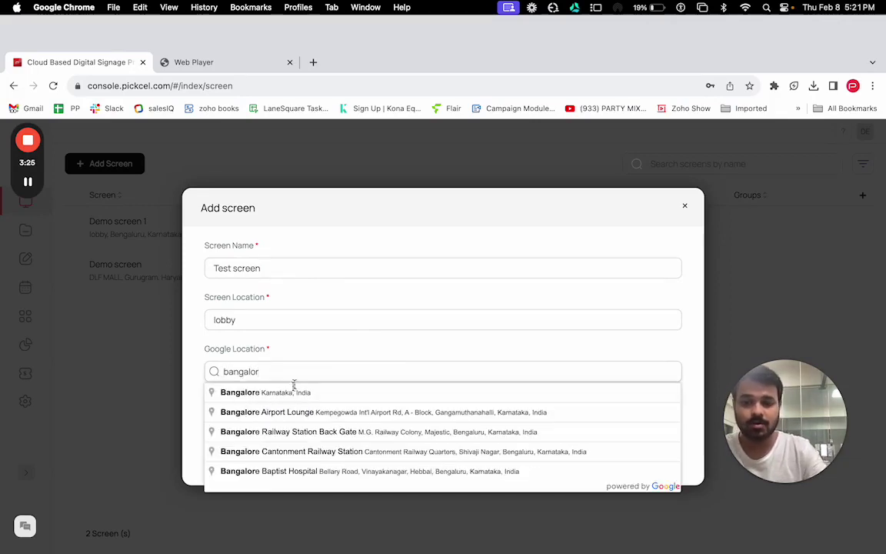
pyautogui.click(283, 395)
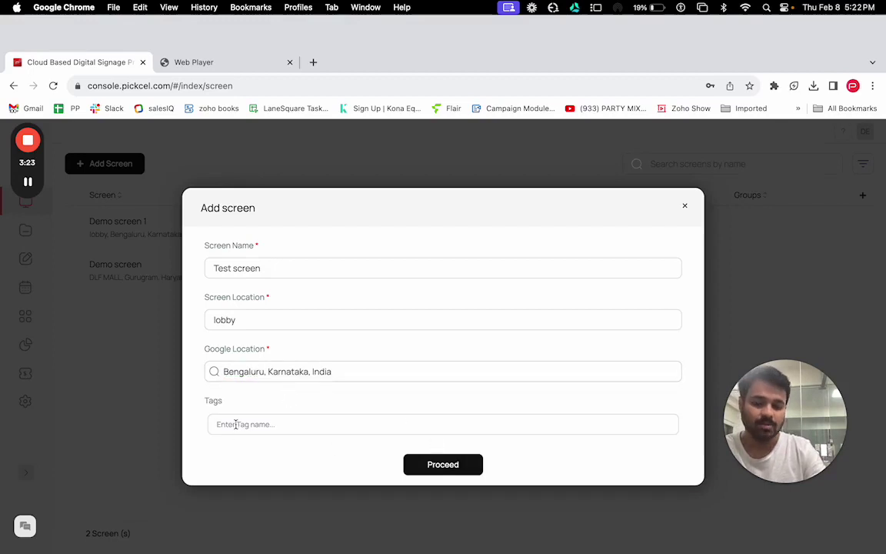
pyautogui.click(425, 467)
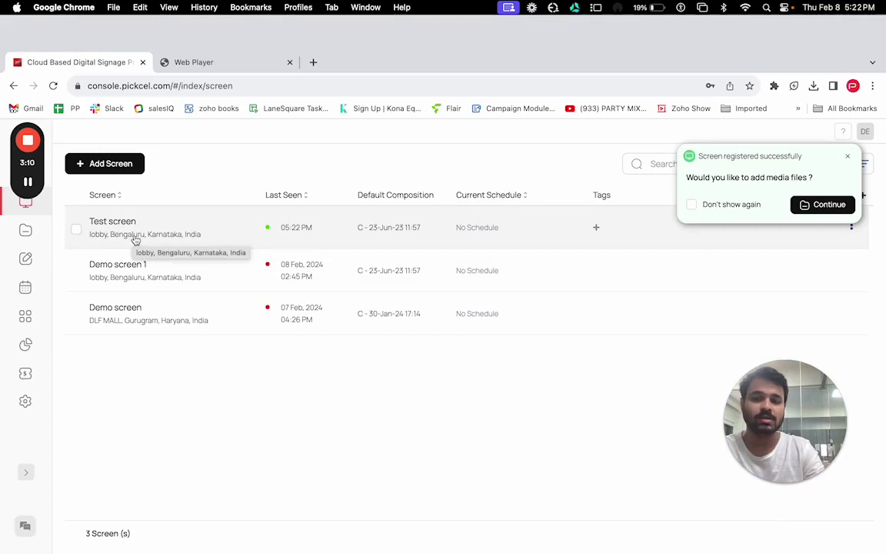
pyautogui.click(847, 158)
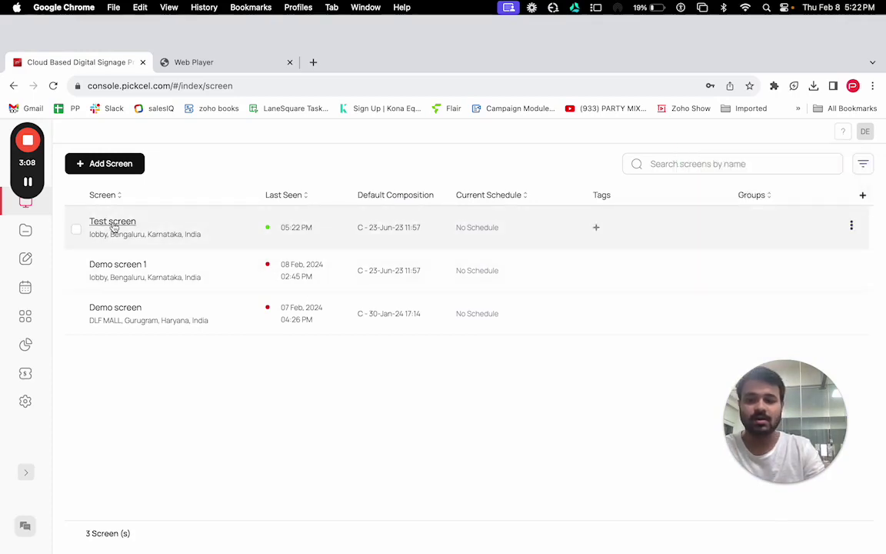
# Step: Review Test screen's details and its playback in the Web Player, and return to the console's screen list
pyautogui.click(113, 225)
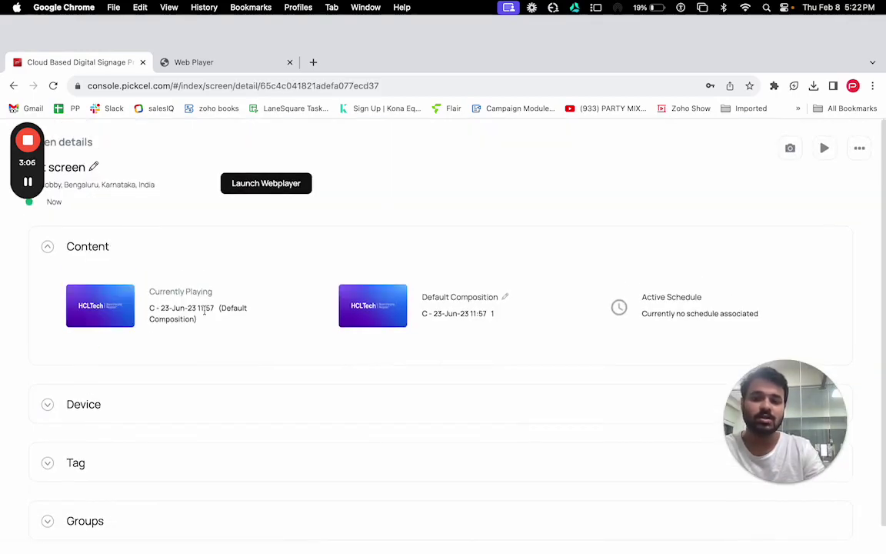
pyautogui.click(228, 65)
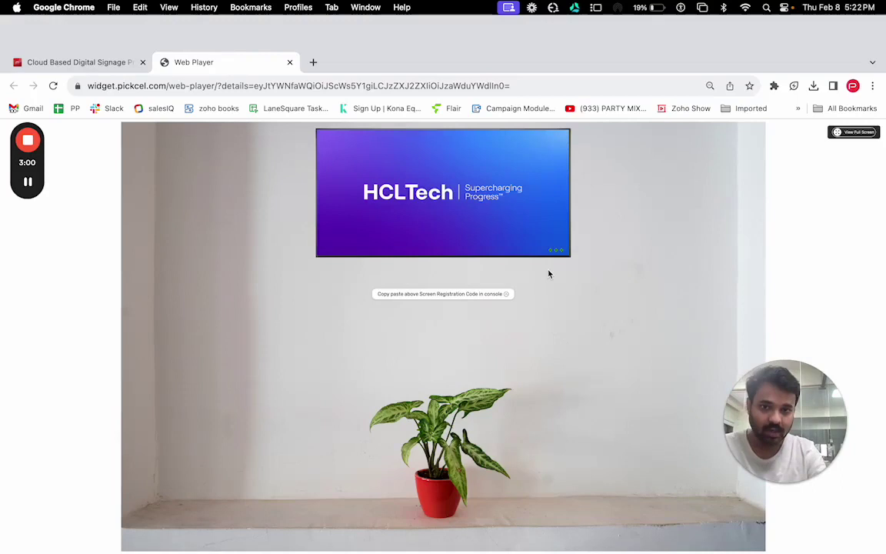
pyautogui.click(81, 65)
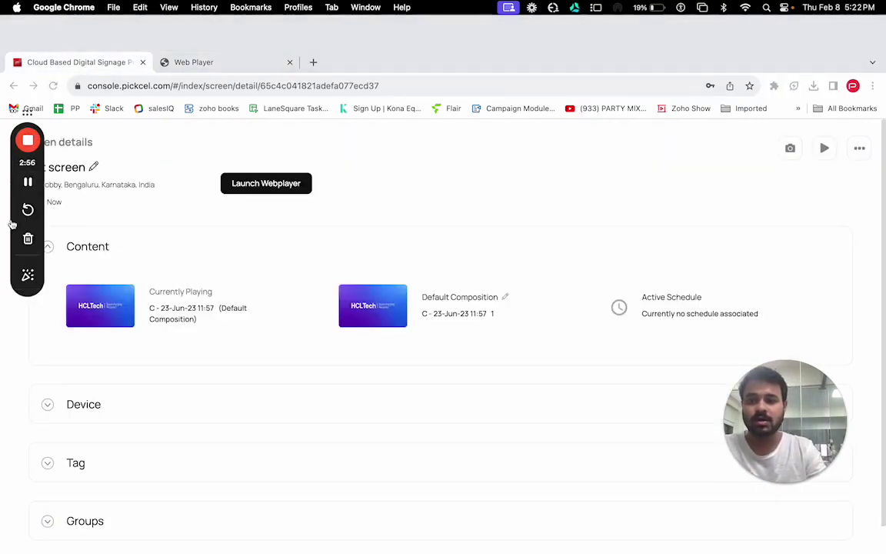
pyautogui.moveTo(14, 228); pyautogui.dragTo(350, 315)
pyautogui.click(12, 141)
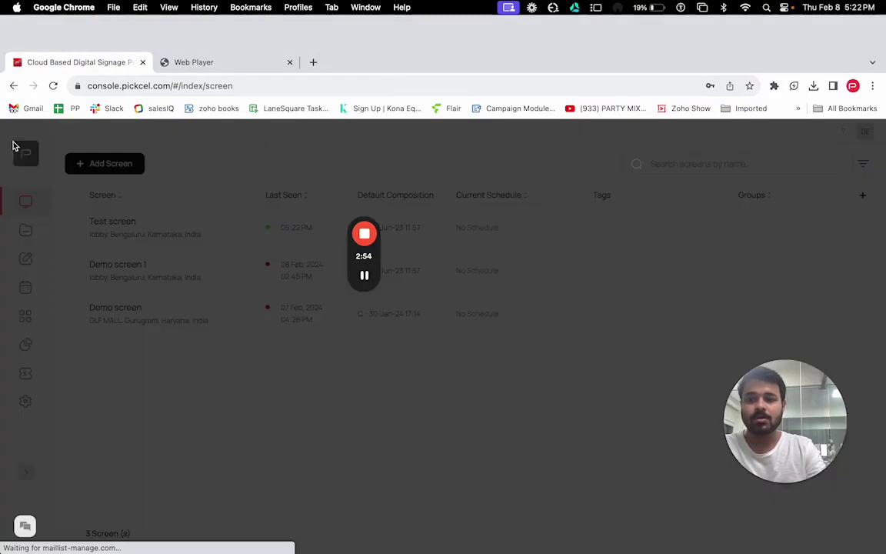
# Step: View the Upload Files option for adding media in the Media library and close it without uploading
pyautogui.moveTo(41, 419)
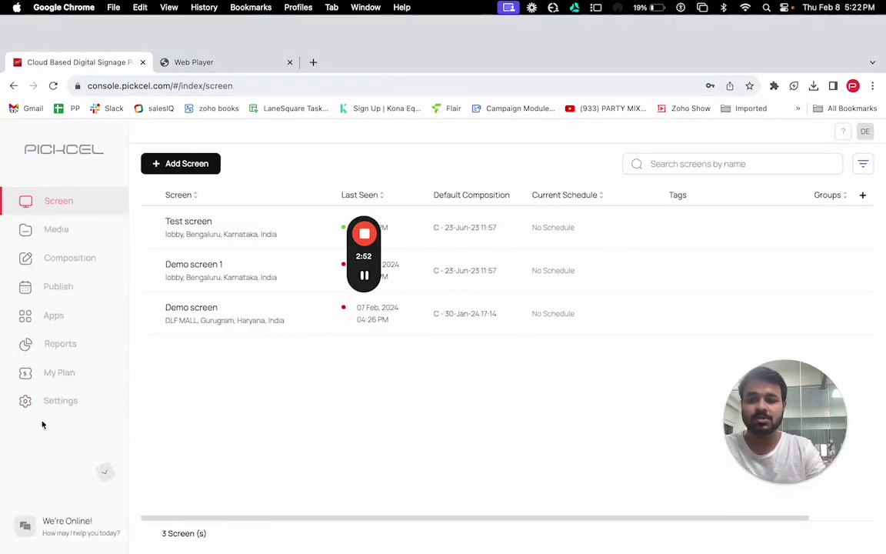
pyautogui.click(57, 229)
pyautogui.click(194, 163)
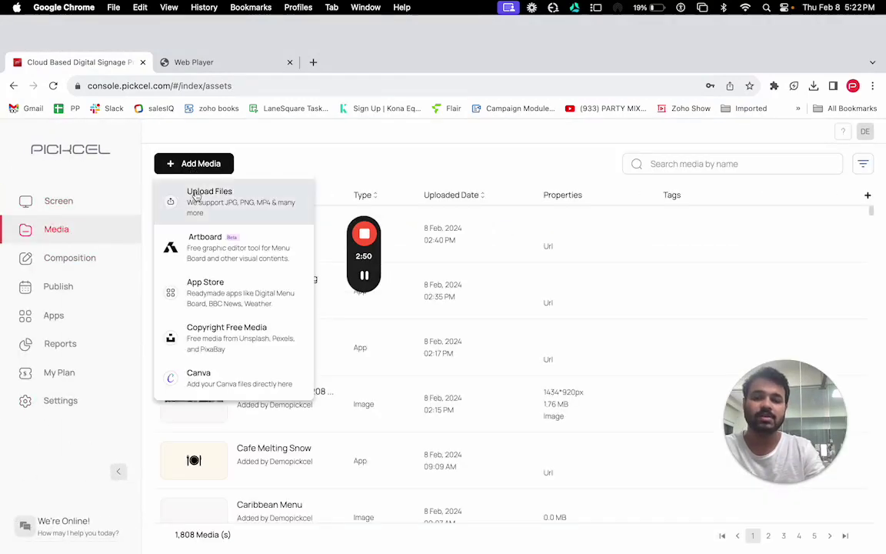
pyautogui.click(199, 206)
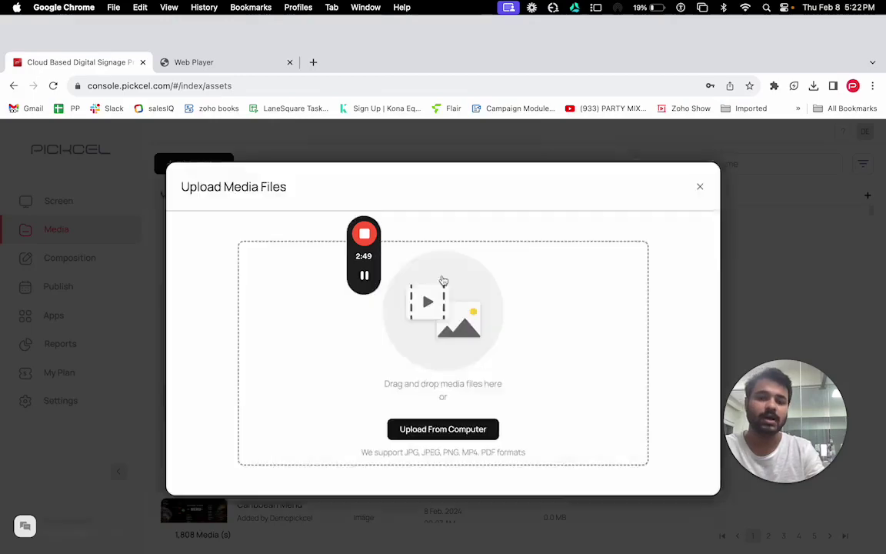
pyautogui.click(700, 196)
# Step: Open Artboard for adding media and browse its corporate, restaurant, retail and healthcare templates
pyautogui.click(196, 163)
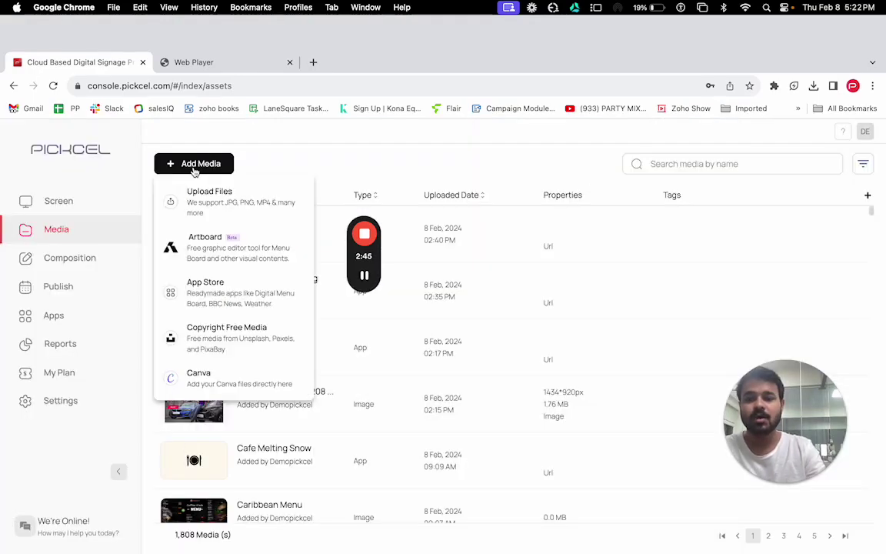
pyautogui.click(212, 243)
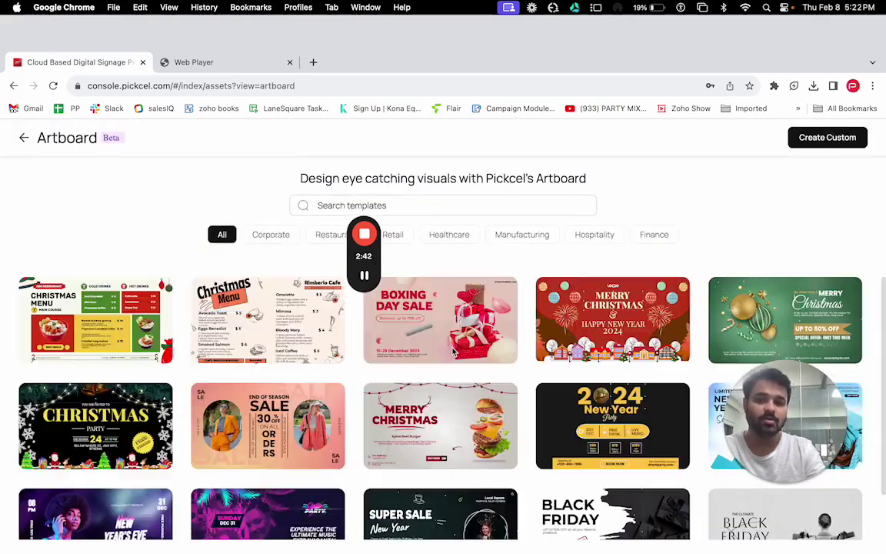
pyautogui.scroll(-1, 539, 369)
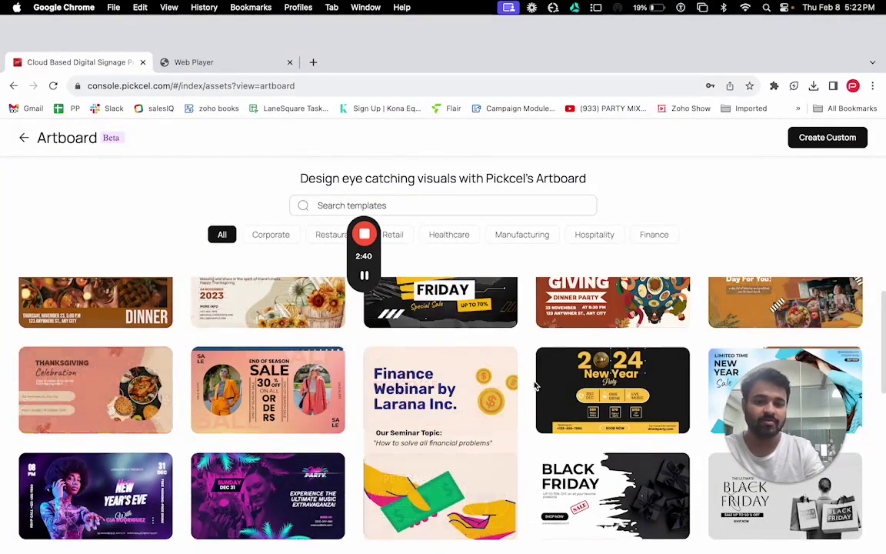
pyautogui.click(277, 236)
pyautogui.click(327, 235)
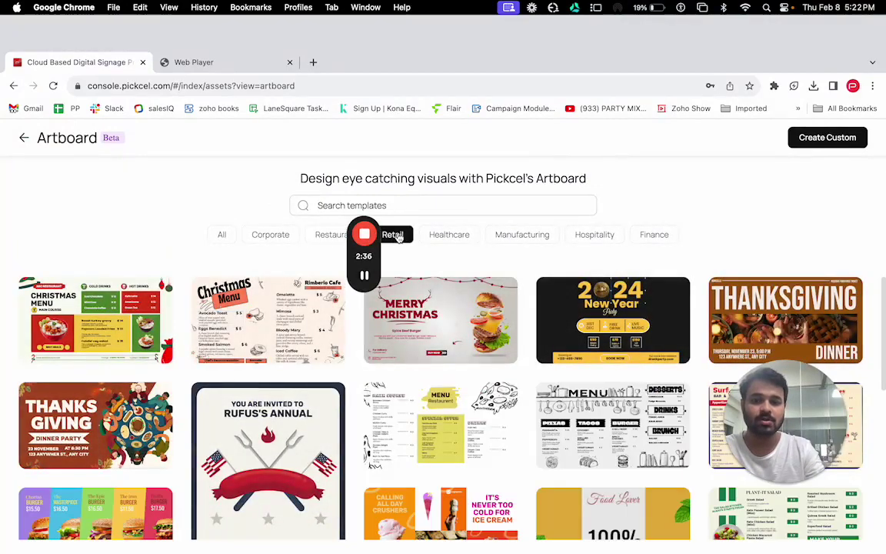
pyautogui.click(394, 235)
pyautogui.click(331, 235)
pyautogui.click(450, 236)
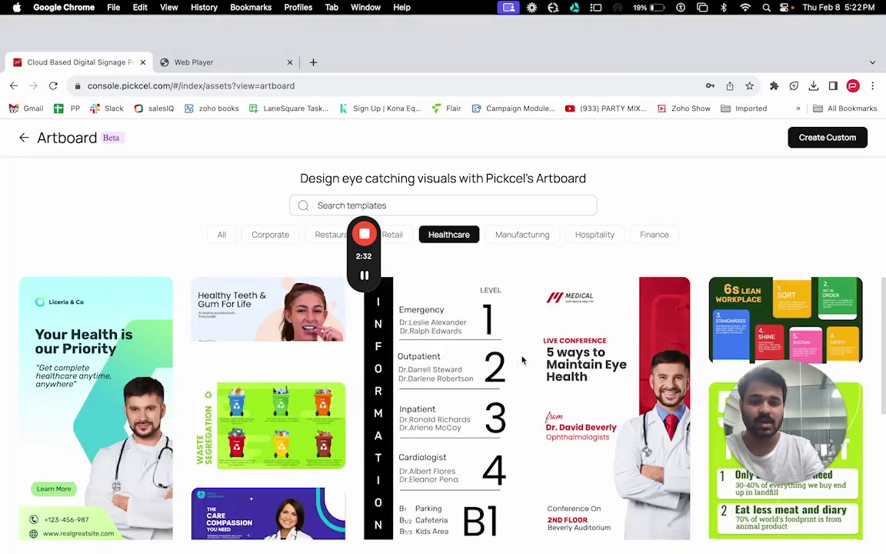
# Step: Open the End-of-season sale template from the Retail category for editing in Artboard
pyautogui.click(392, 235)
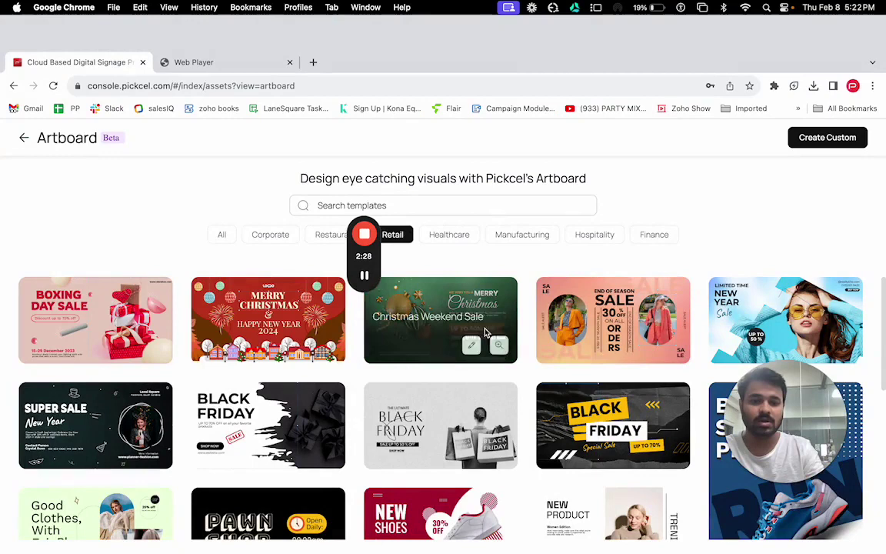
pyautogui.click(644, 348)
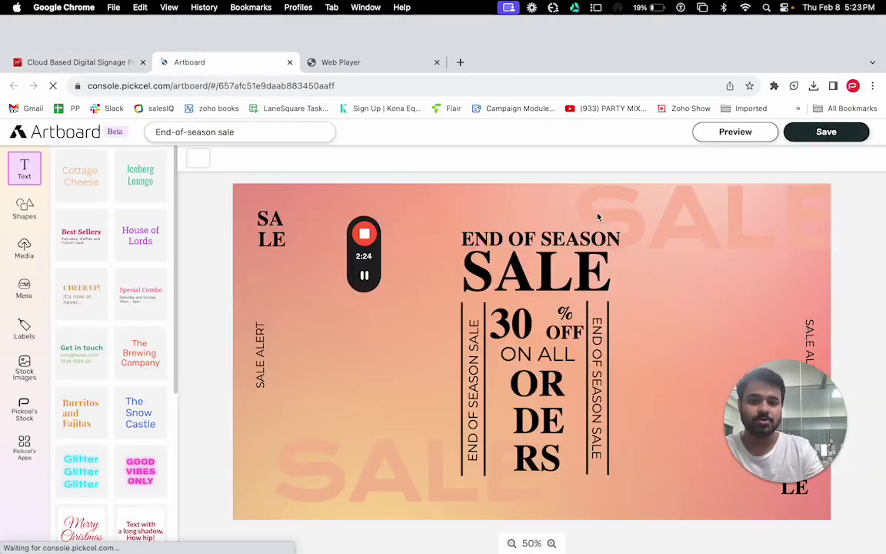
# Step: Check the JPEG and HTML save options for the End-of-season sale design and save it to the media library
pyautogui.click(273, 229)
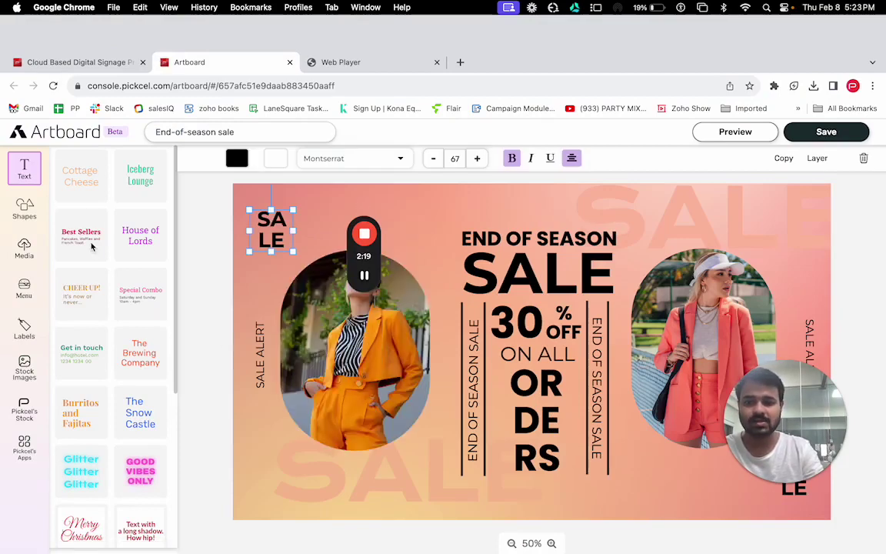
pyautogui.click(821, 135)
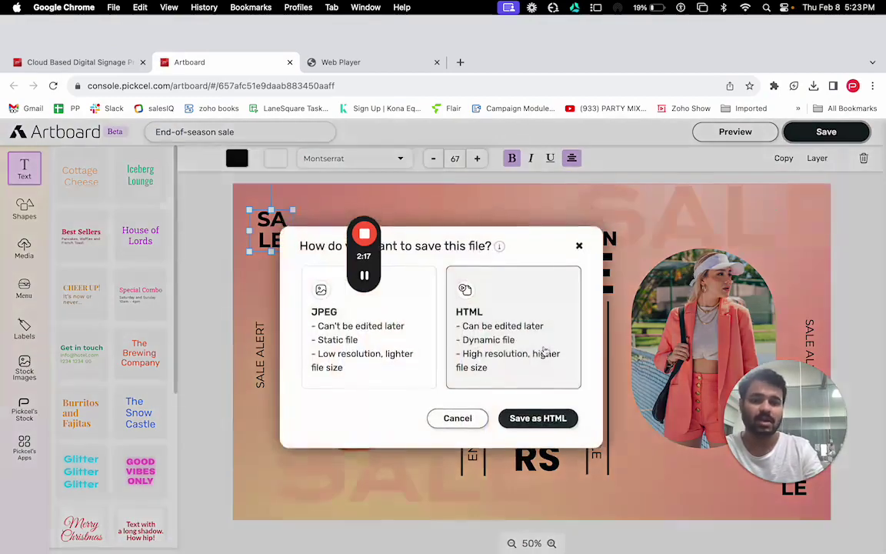
pyautogui.click(403, 325)
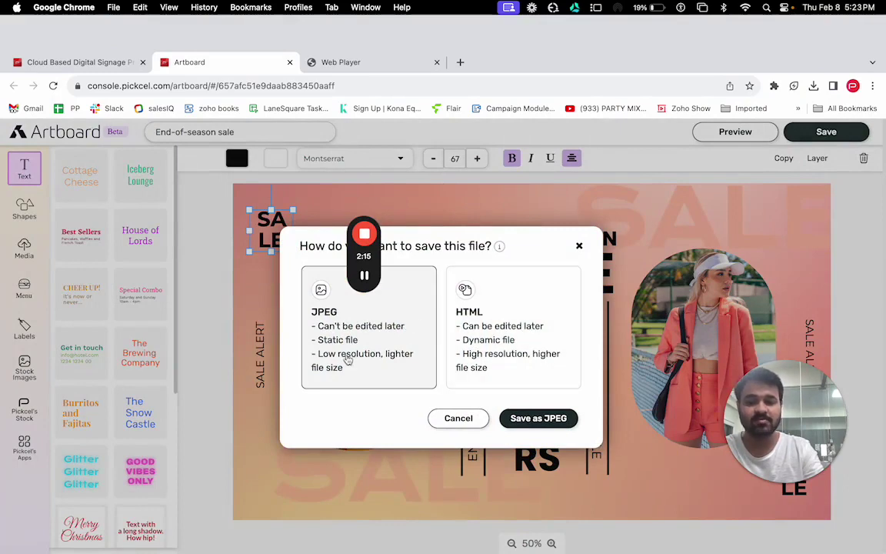
pyautogui.click(523, 420)
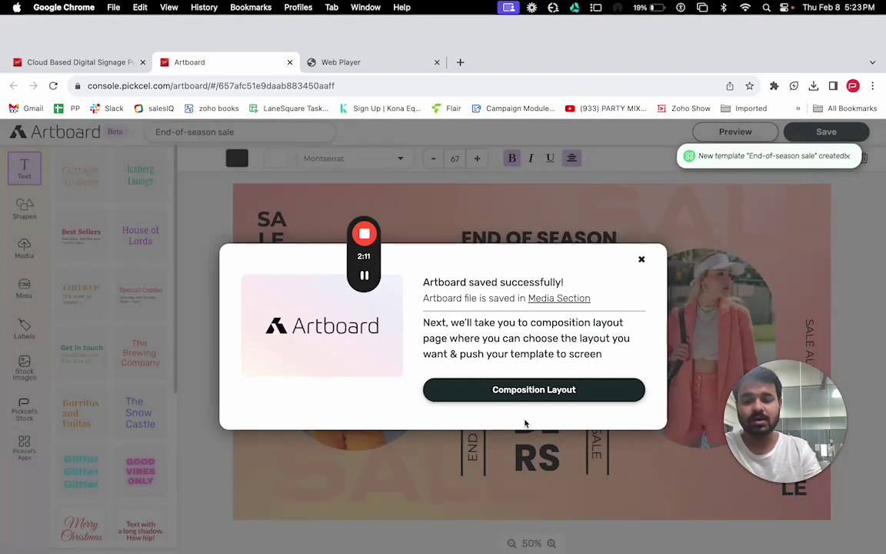
# Step: Go to the Media section, preview the saved End-of-season sale design and close the preview
pyautogui.click(569, 299)
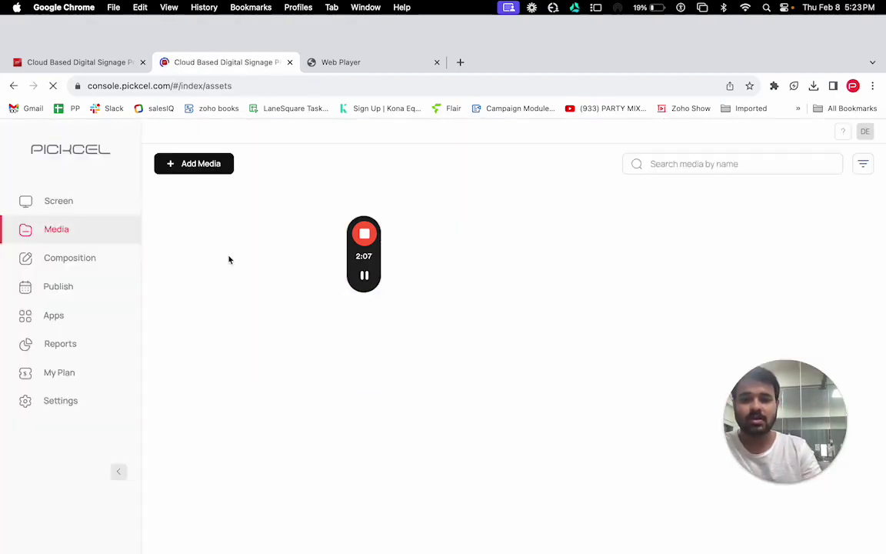
pyautogui.click(196, 232)
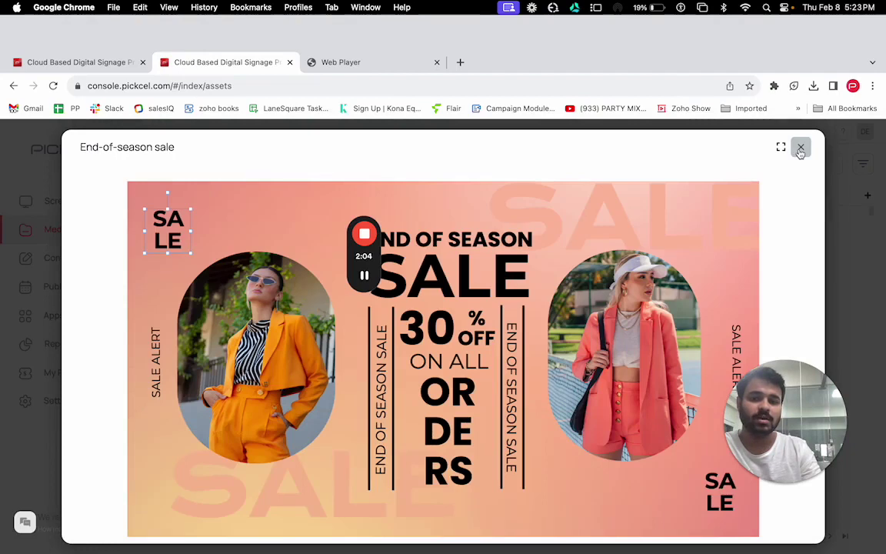
pyautogui.click(800, 148)
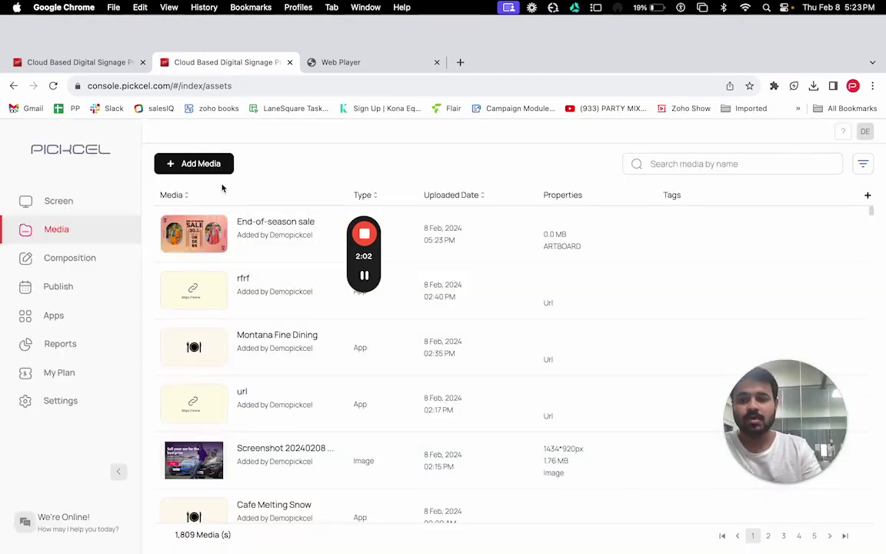
# Step: Open the App Store for adding media and browse its catalogue of all apps, from URL App through the news apps
pyautogui.click(203, 163)
pyautogui.click(216, 292)
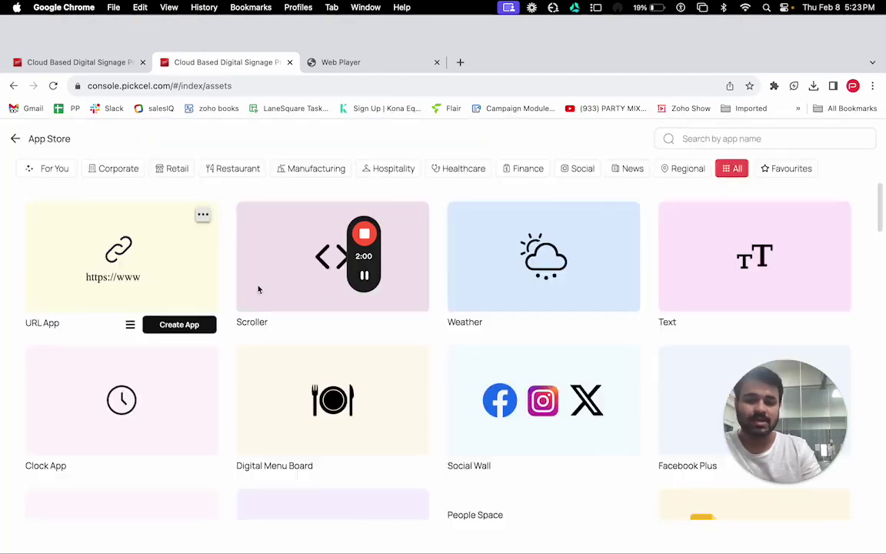
pyautogui.scroll(-3, 444, 354)
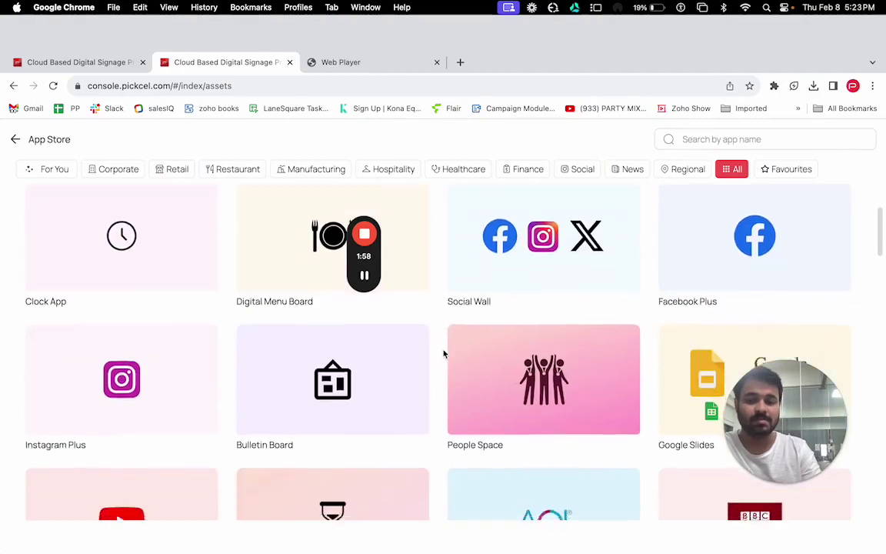
pyautogui.scroll(2, 444, 354)
pyautogui.scroll(-2, 443, 354)
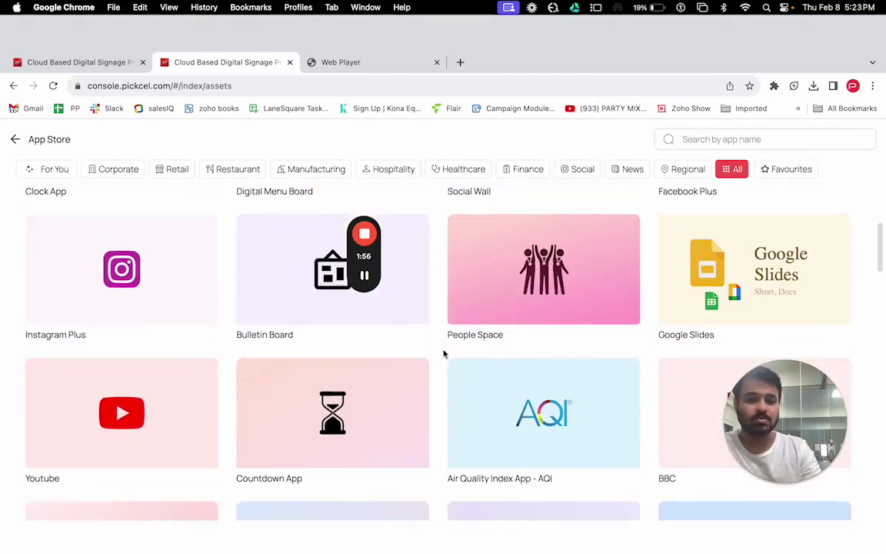
pyautogui.scroll(2, 444, 354)
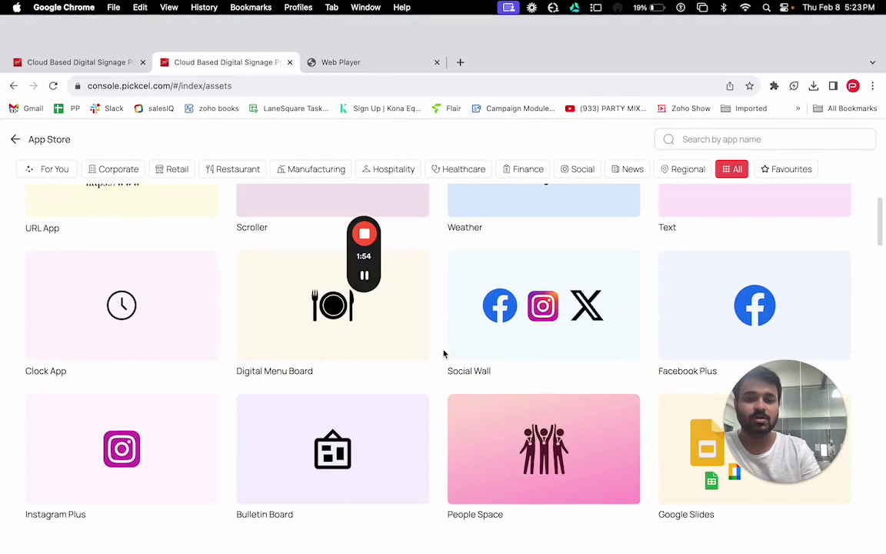
pyautogui.scroll(-3, 444, 354)
pyautogui.scroll(4, 444, 354)
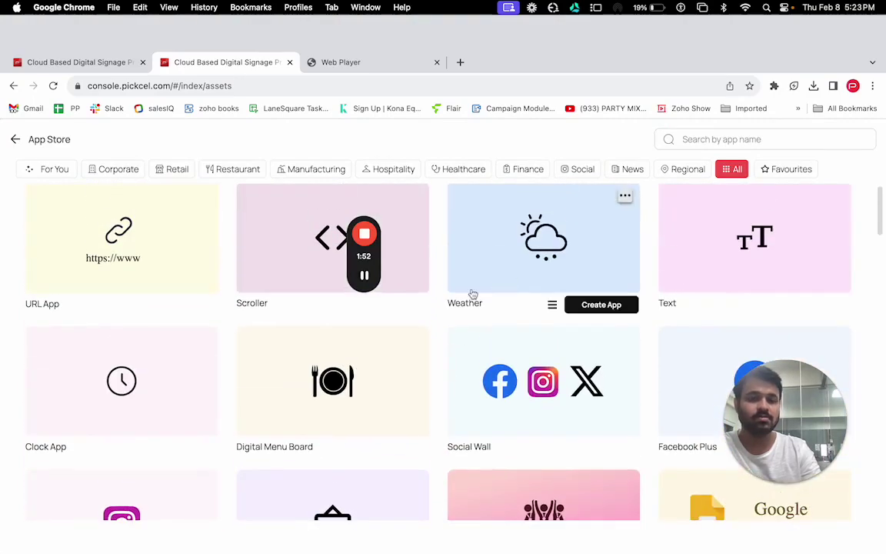
pyautogui.scroll(-7, 424, 379)
pyautogui.scroll(-4, 424, 379)
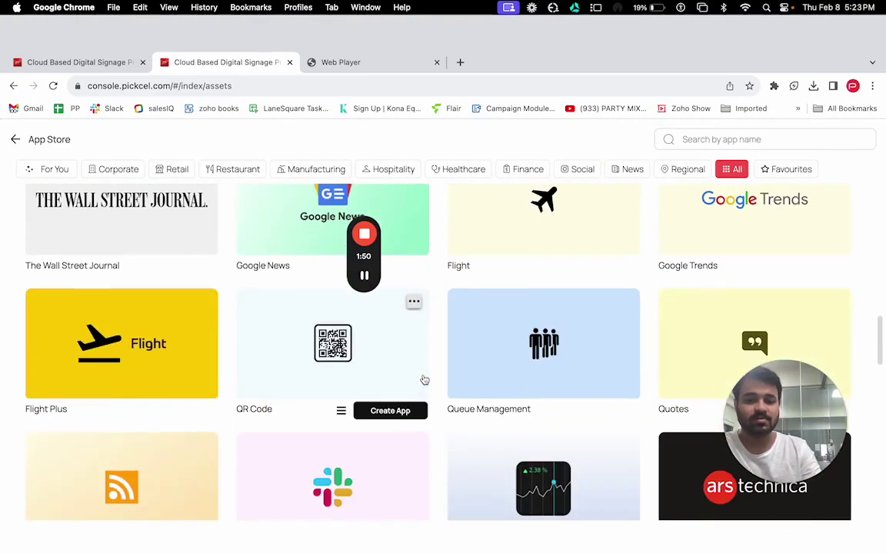
pyautogui.scroll(-4, 484, 482)
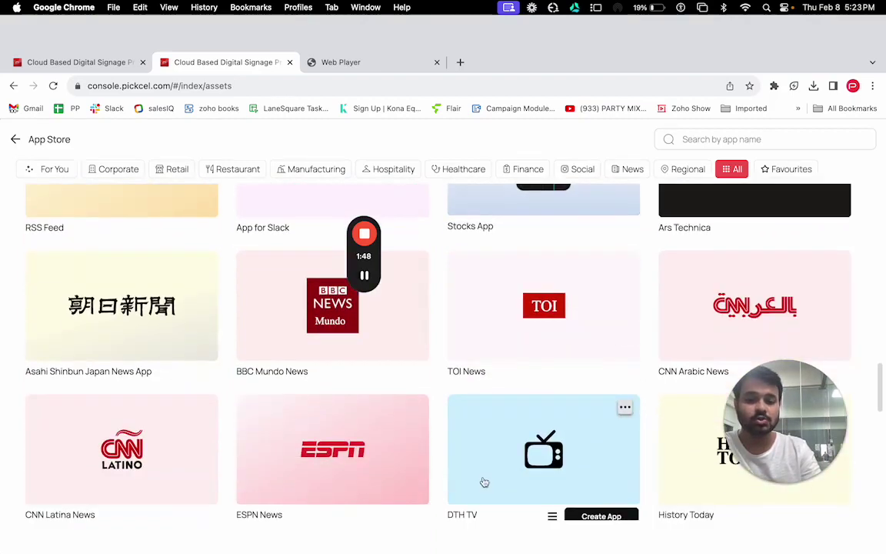
pyautogui.scroll(-2, 442, 403)
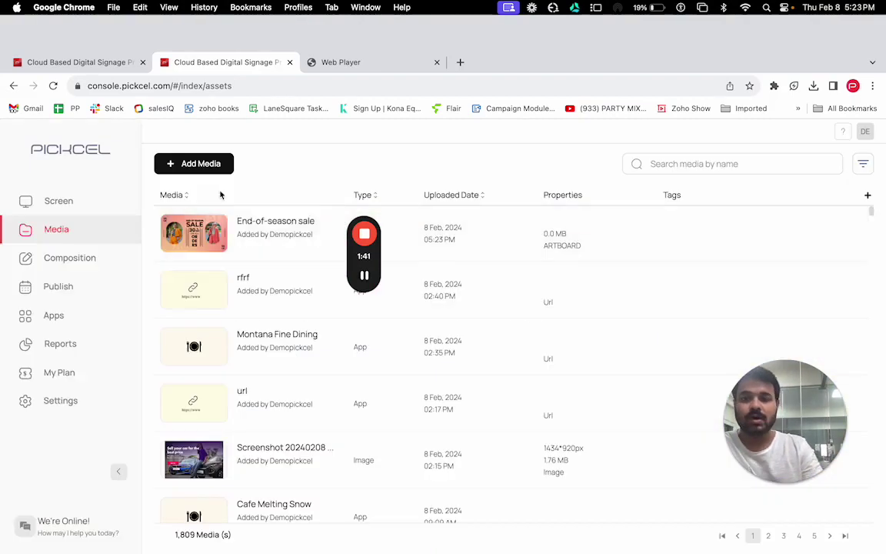
# Step: View the Copyright Free Media sources and the Canva design types offered for adding media
pyautogui.click(193, 163)
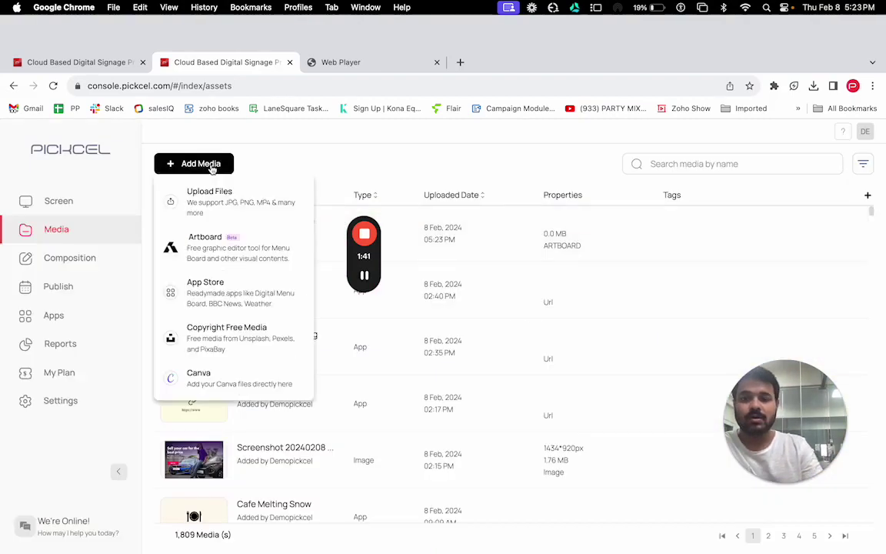
pyautogui.moveTo(238, 329)
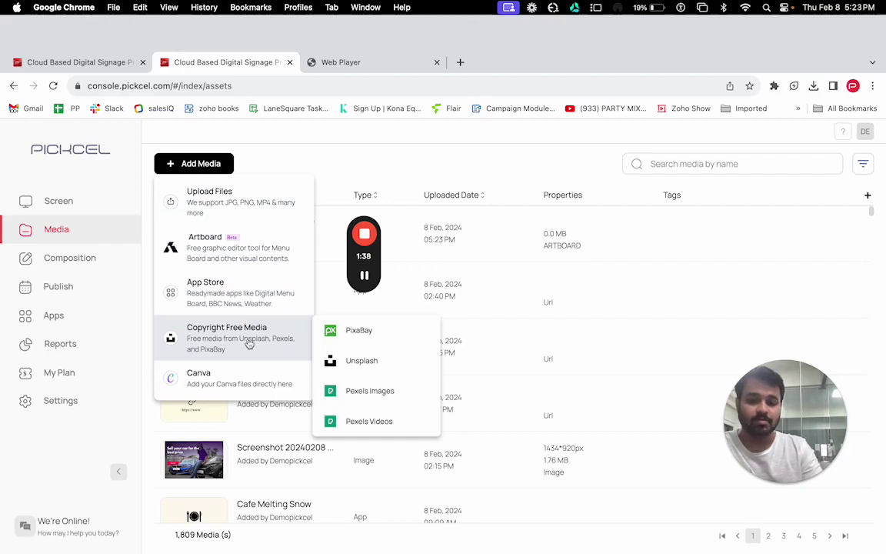
pyautogui.moveTo(221, 384)
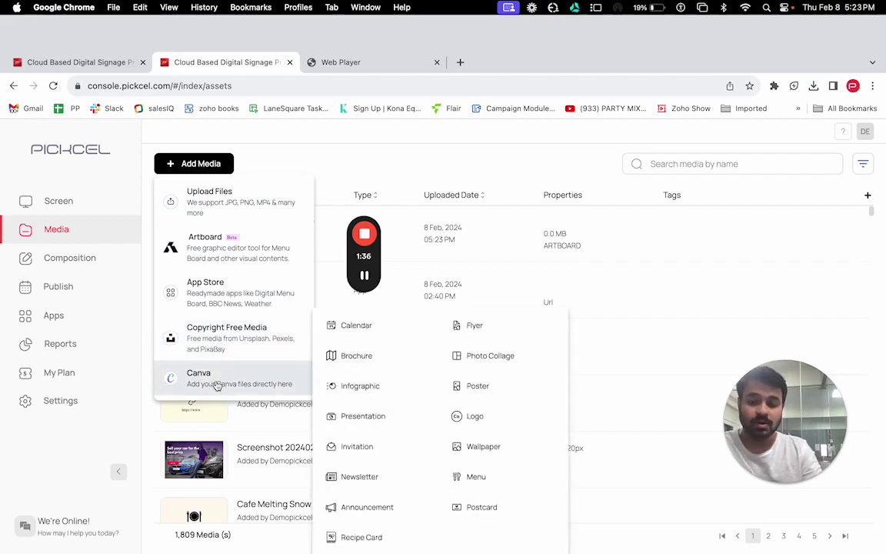
# Step: Start a new composition using the standard Three zone Landscape layout
pyautogui.click(82, 264)
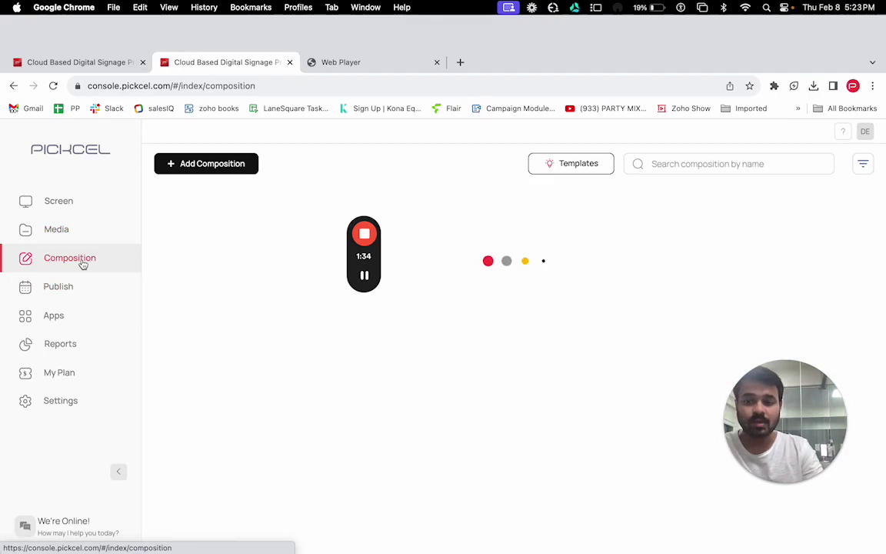
pyautogui.click(215, 164)
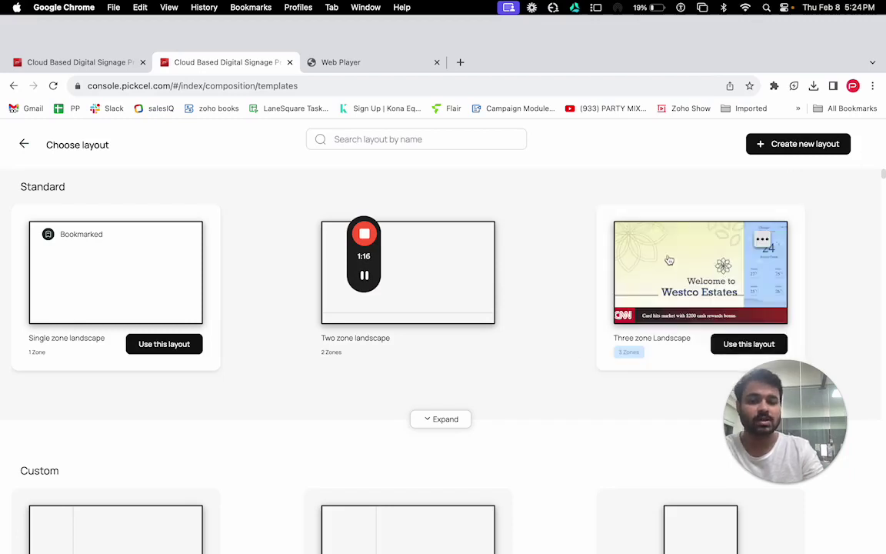
pyautogui.click(680, 280)
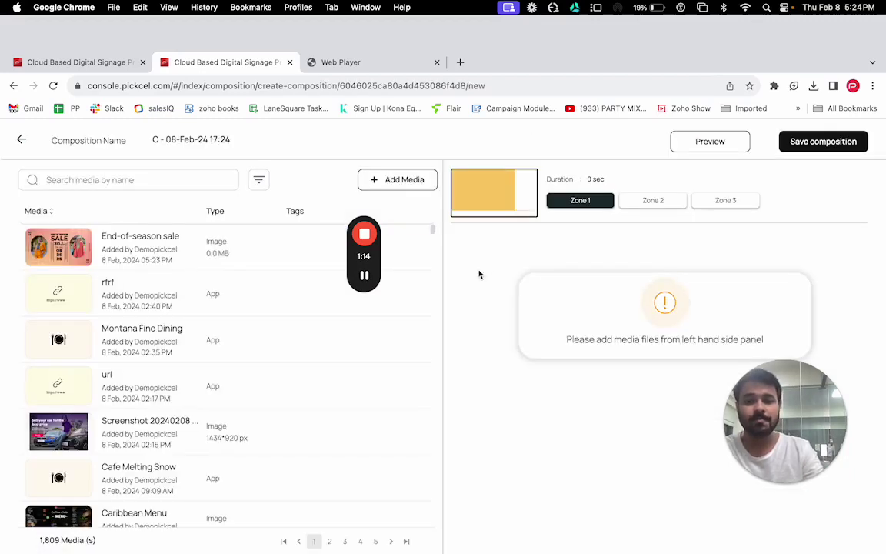
# Step: Look through the areas of Zones 1, 2 and 3, and add the End-of-season sale design to Zone 1
pyautogui.click(650, 201)
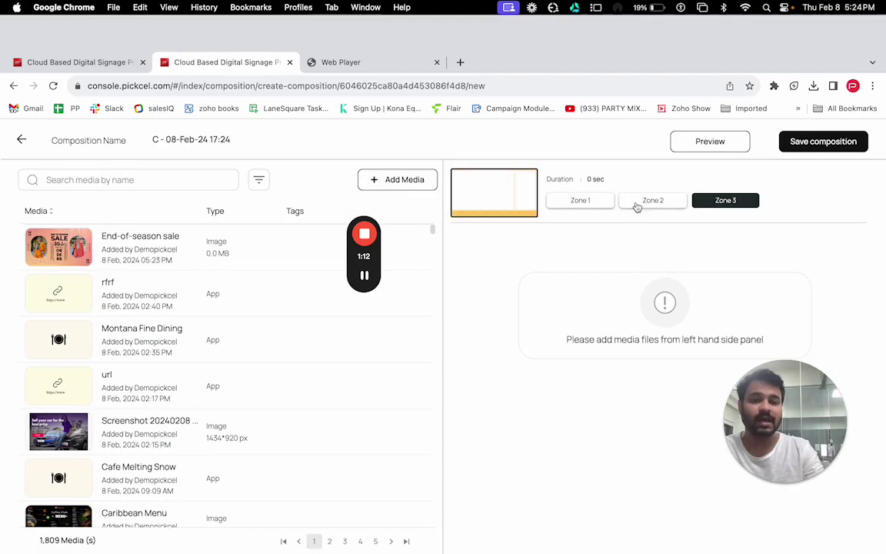
pyautogui.click(583, 202)
pyautogui.click(650, 201)
pyautogui.click(721, 201)
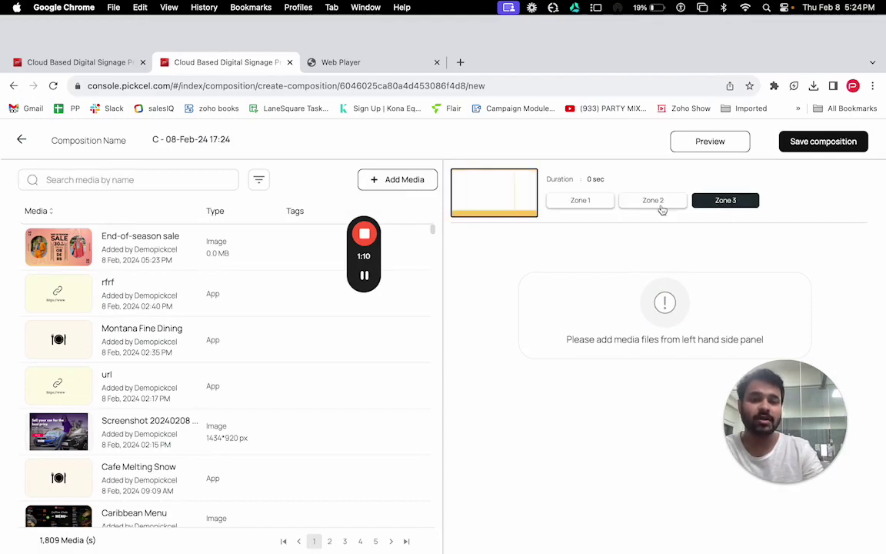
pyautogui.click(583, 202)
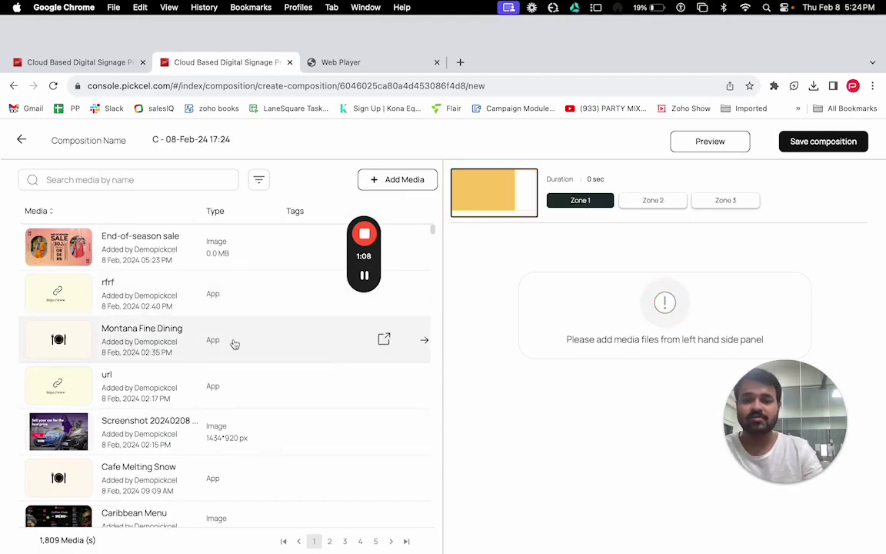
pyautogui.click(154, 249)
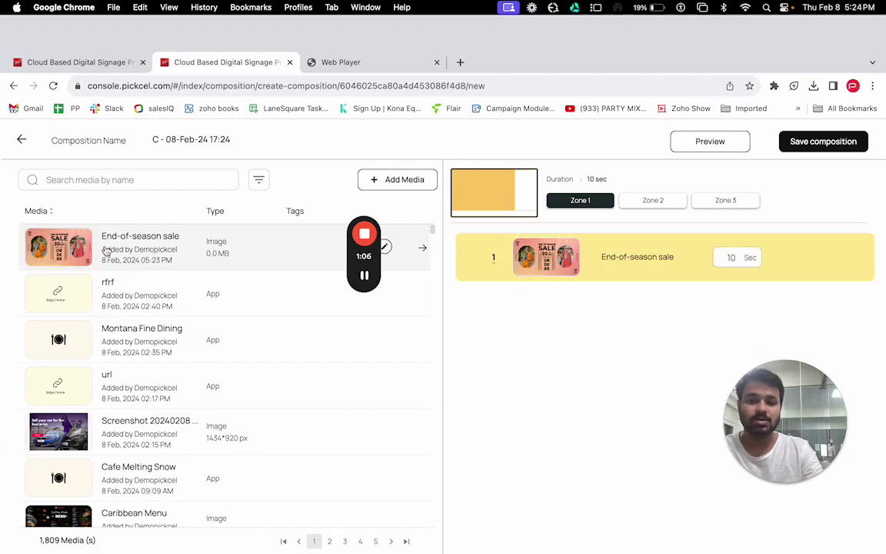
# Step: Filter the composition's media list to videos and add the Gang Polar Bear Ice video to Zone 2
pyautogui.click(652, 201)
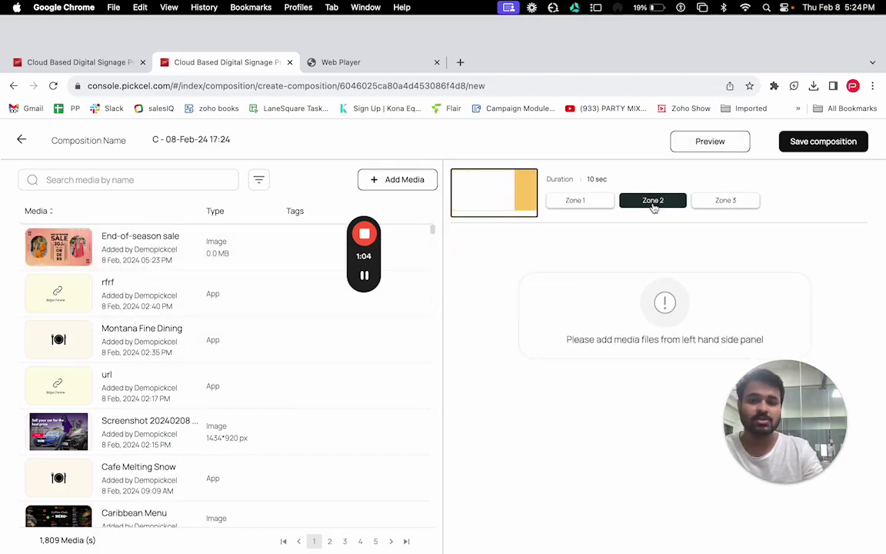
pyautogui.scroll(-5, 244, 440)
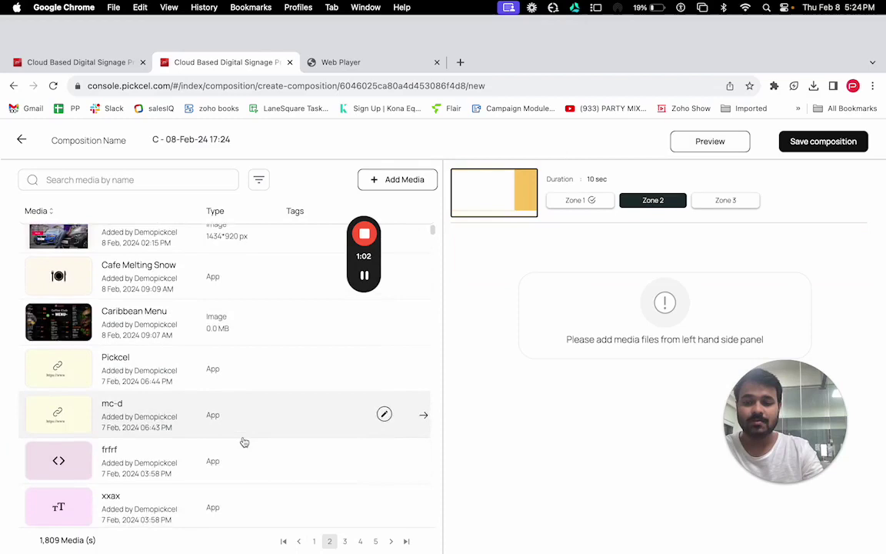
pyautogui.scroll(-4, 243, 442)
pyautogui.scroll(-5, 173, 492)
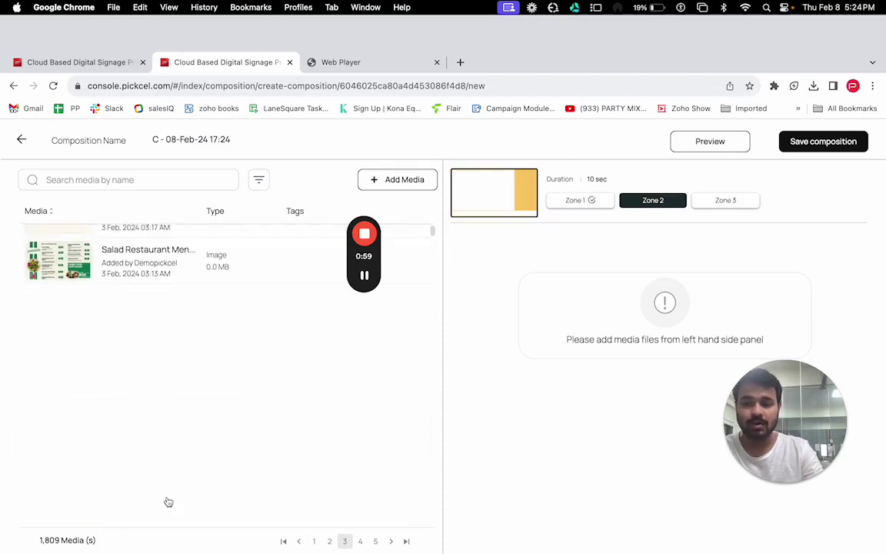
pyautogui.click(260, 180)
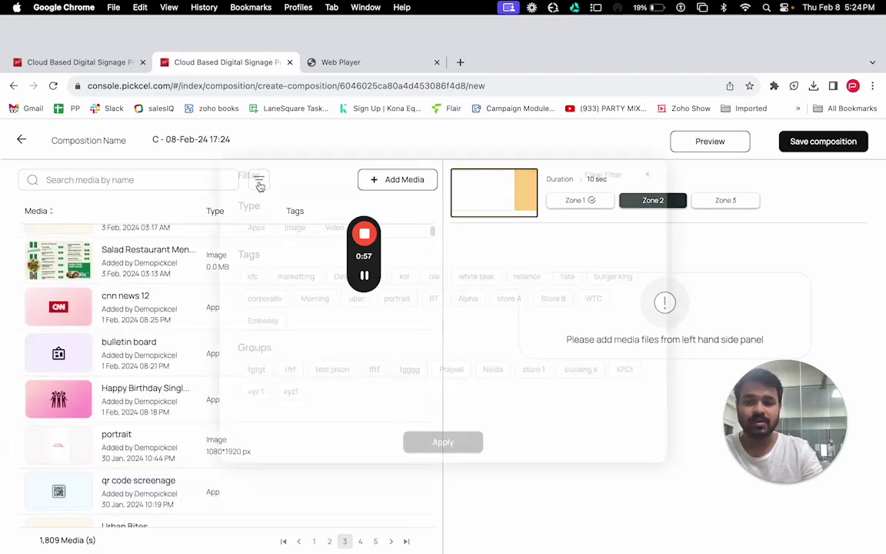
pyautogui.click(429, 467)
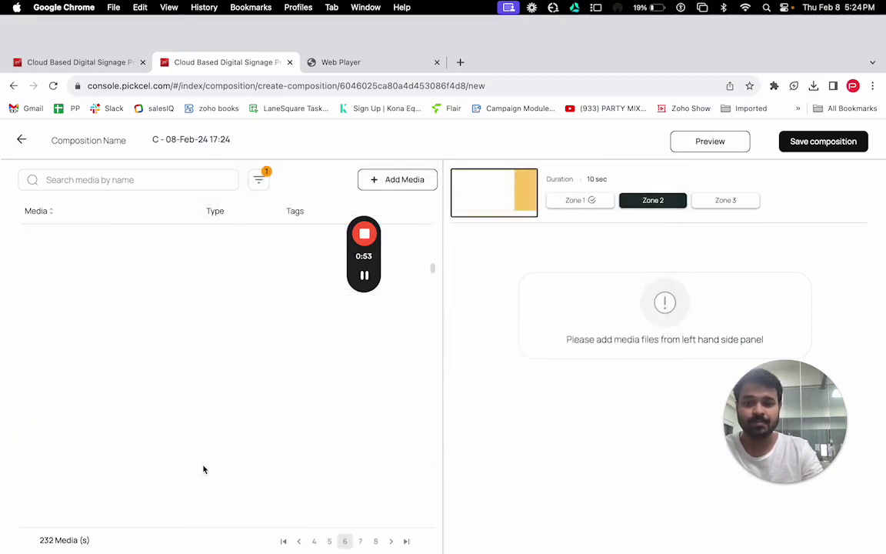
pyautogui.click(211, 283)
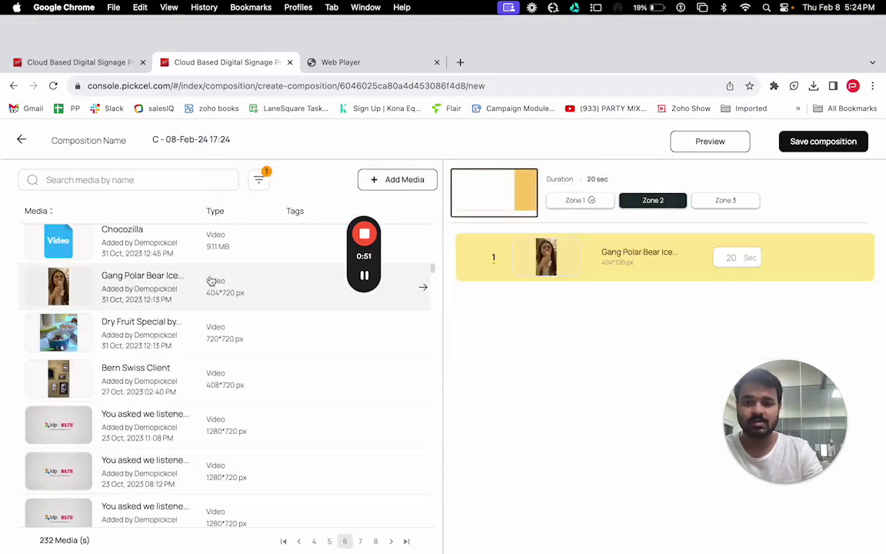
# Step: Clear the video filter from the media list and add the cnn news 12 app to Zone 3
pyautogui.click(717, 204)
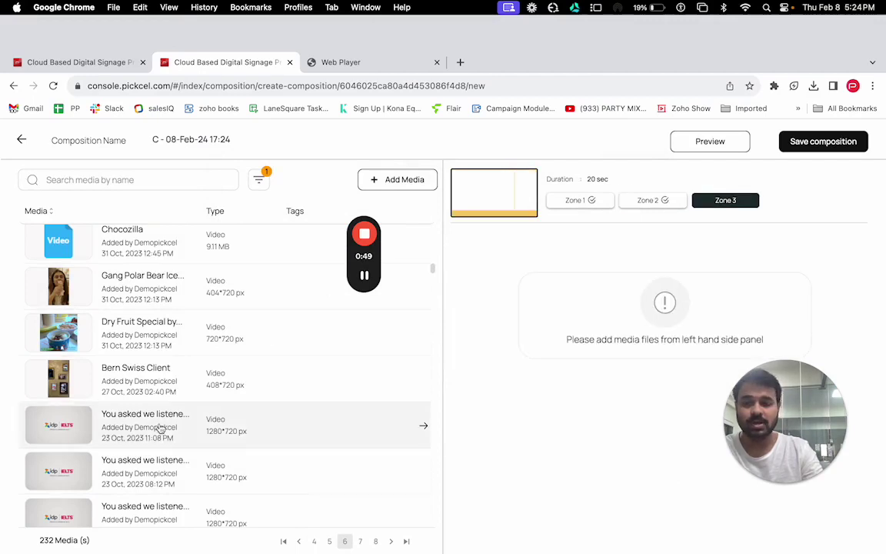
pyautogui.click(265, 172)
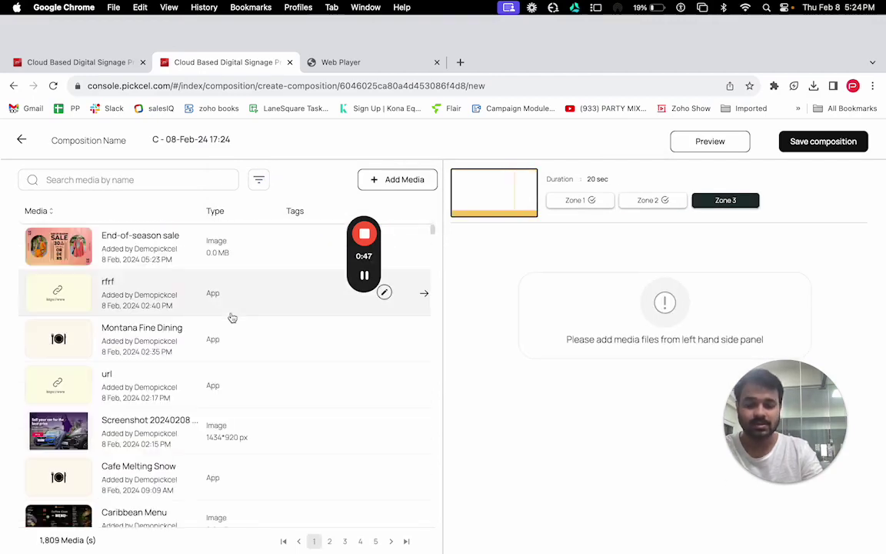
pyautogui.scroll(-10, 233, 318)
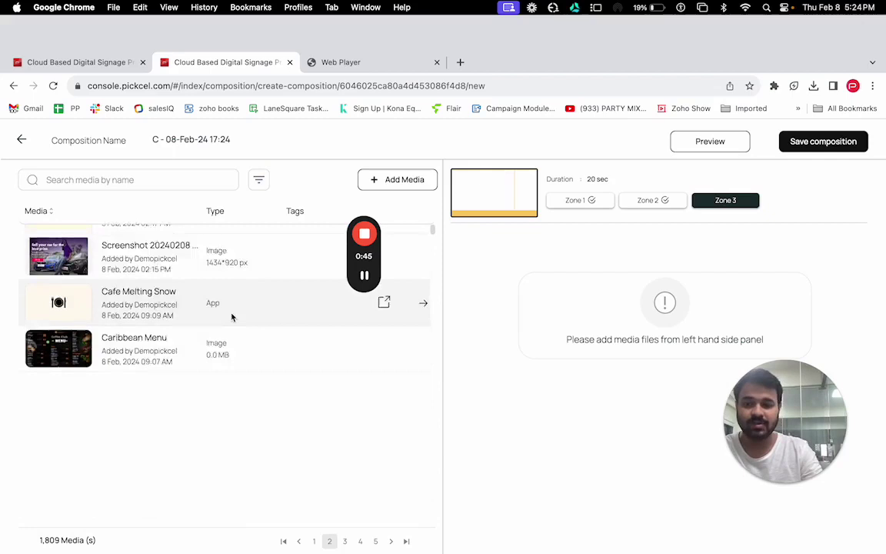
pyautogui.scroll(-3, 232, 316)
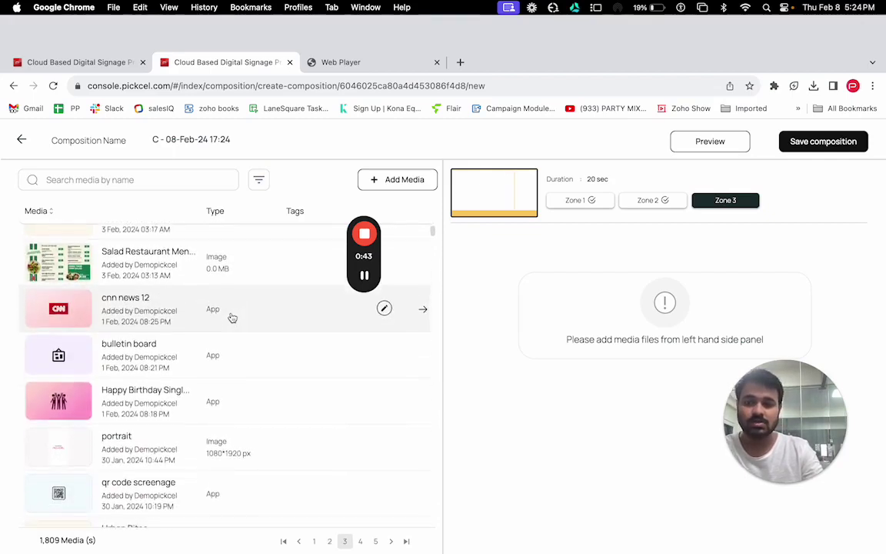
pyautogui.click(140, 306)
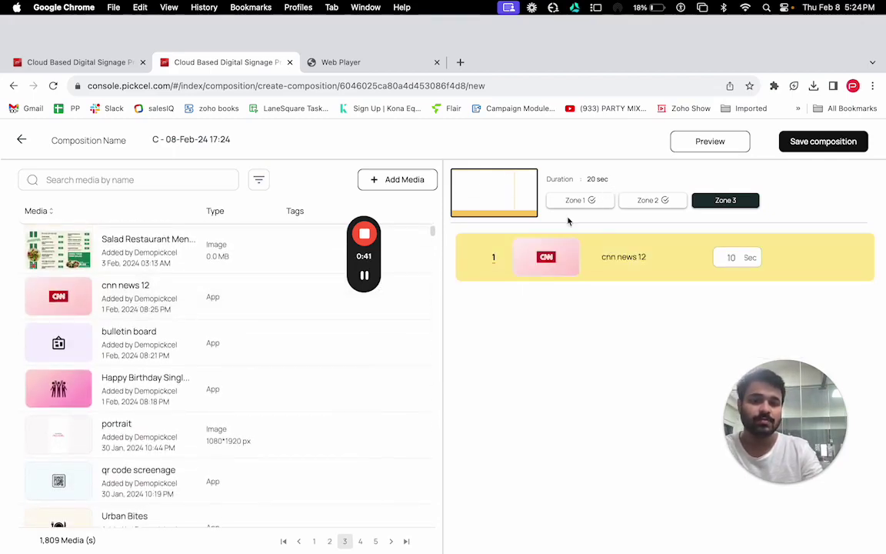
# Step: Add the Caribbean Menu and the salad restaurant menu images to Zone 1, and move the salad menu to first place in the play order
pyautogui.click(581, 200)
pyautogui.scroll(-2, 220, 415)
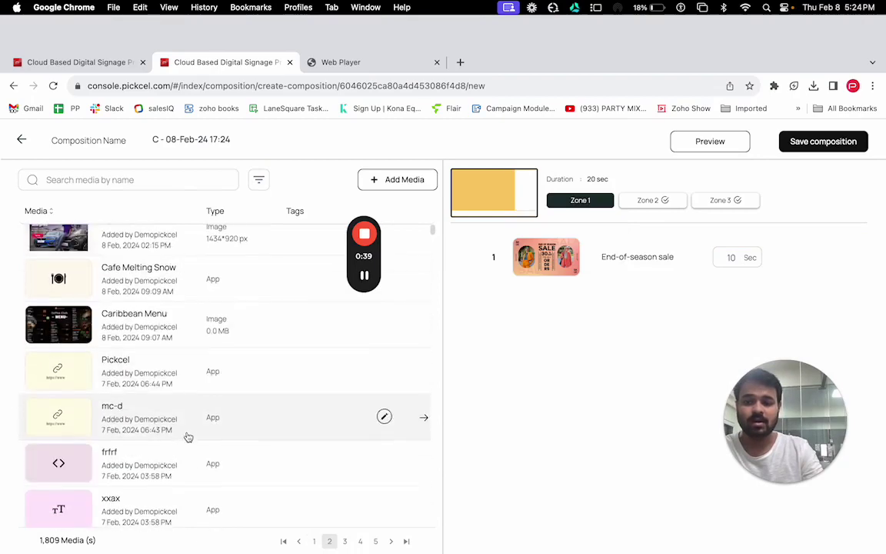
pyautogui.click(169, 354)
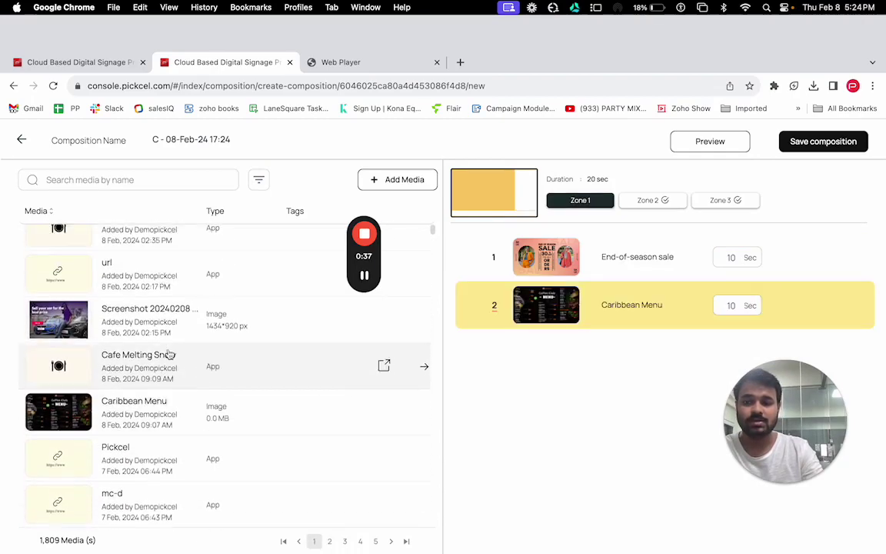
pyautogui.scroll(-3, 169, 354)
pyautogui.scroll(-3, 168, 361)
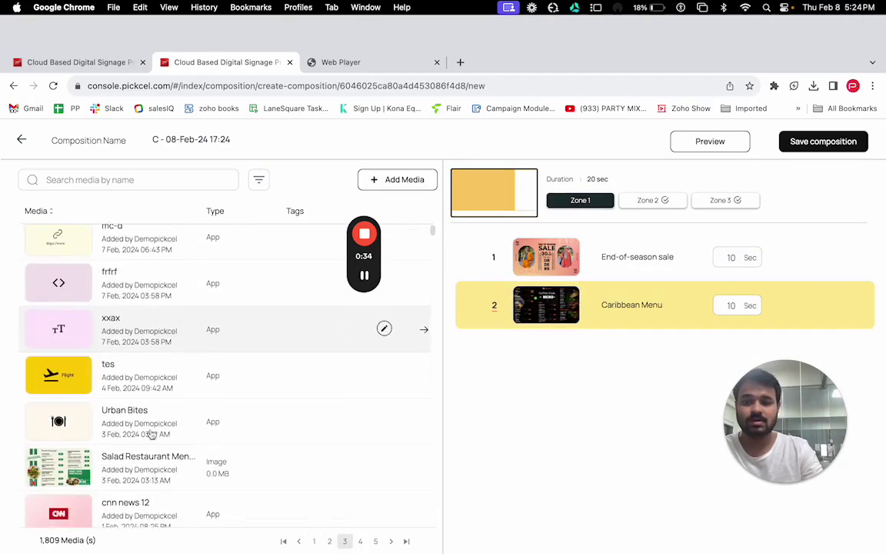
pyautogui.click(145, 463)
pyautogui.moveTo(468, 350); pyautogui.dragTo(471, 254)
# Step: Preview the three-zone composition, then save it under the name C - 08-Feb-24 17:24 and exit the editor
pyautogui.click(710, 142)
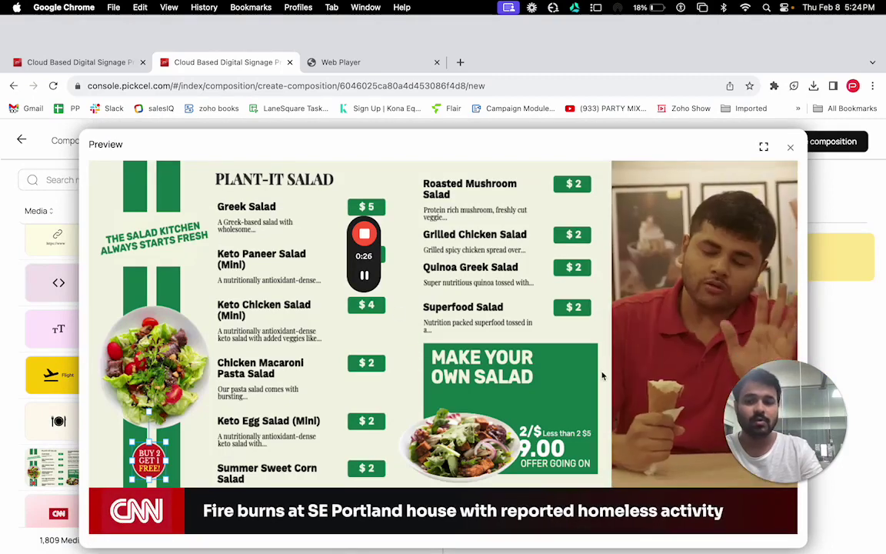
pyautogui.click(790, 147)
pyautogui.click(814, 146)
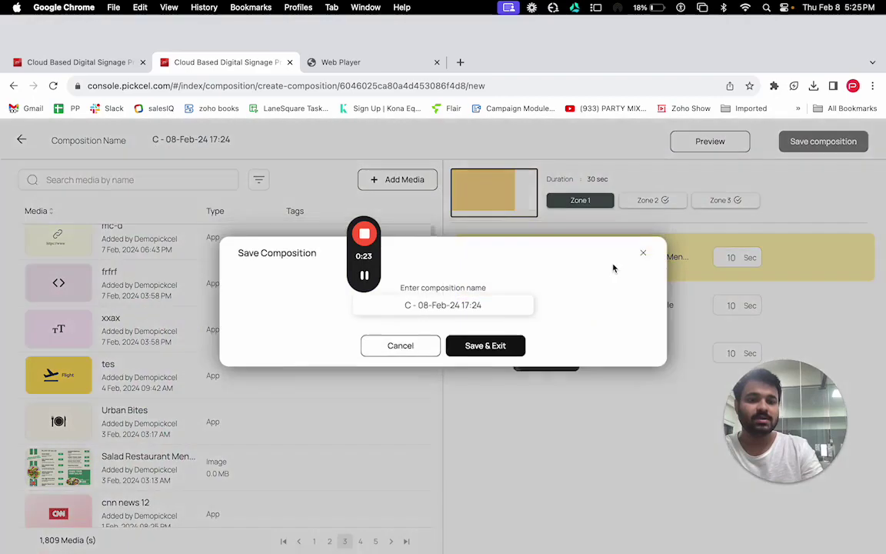
pyautogui.click(484, 348)
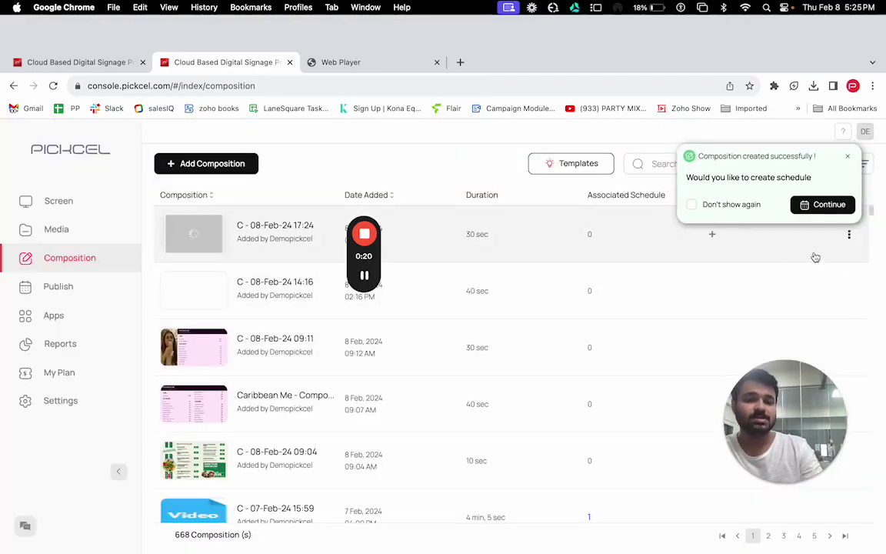
# Step: Assign the new composition as a 10-minute quickplay on Test screen, and view it playing in the Web Player
pyautogui.click(850, 234)
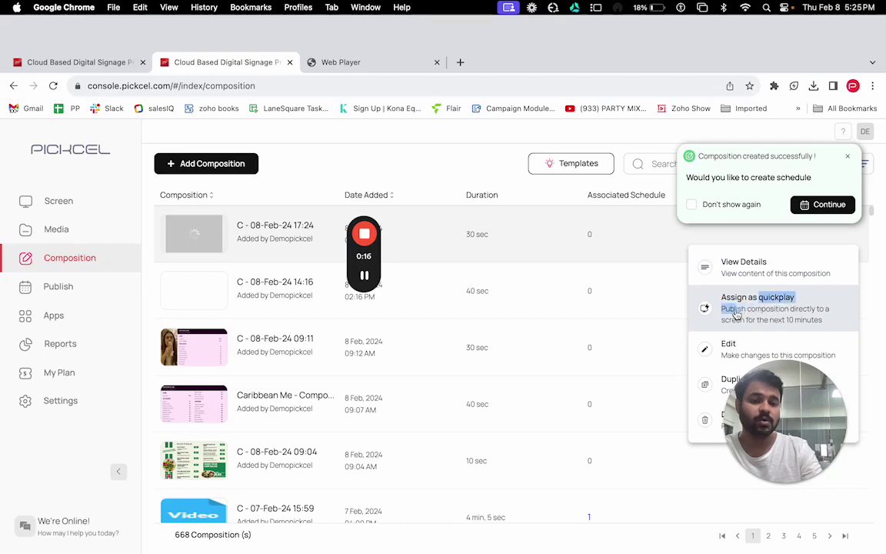
pyautogui.click(736, 315)
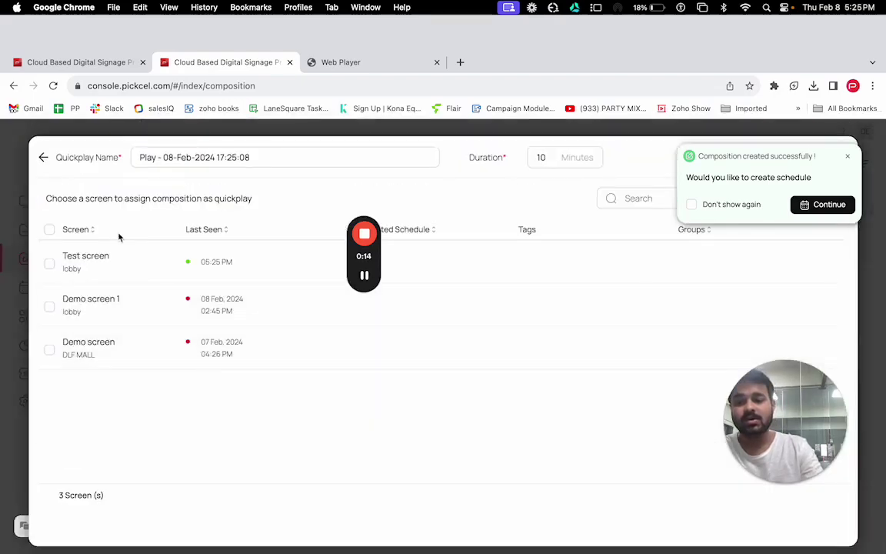
pyautogui.click(50, 231)
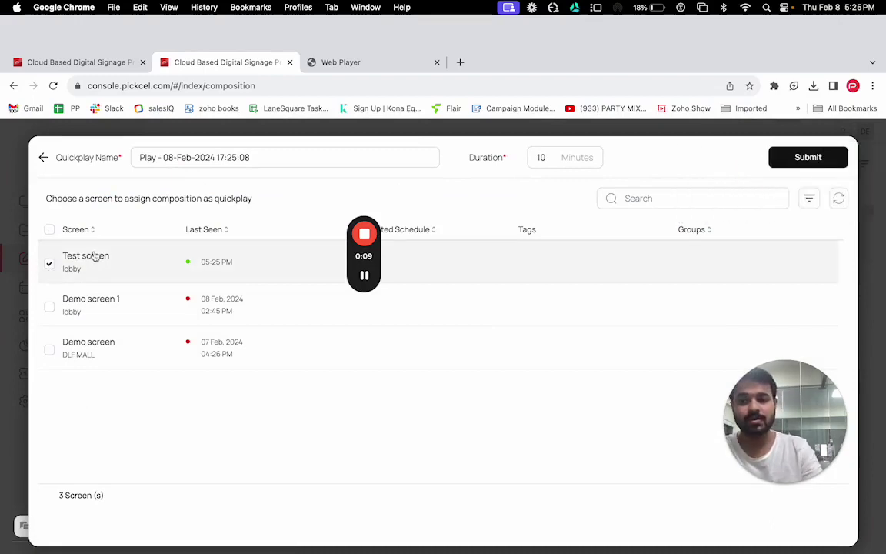
pyautogui.click(788, 162)
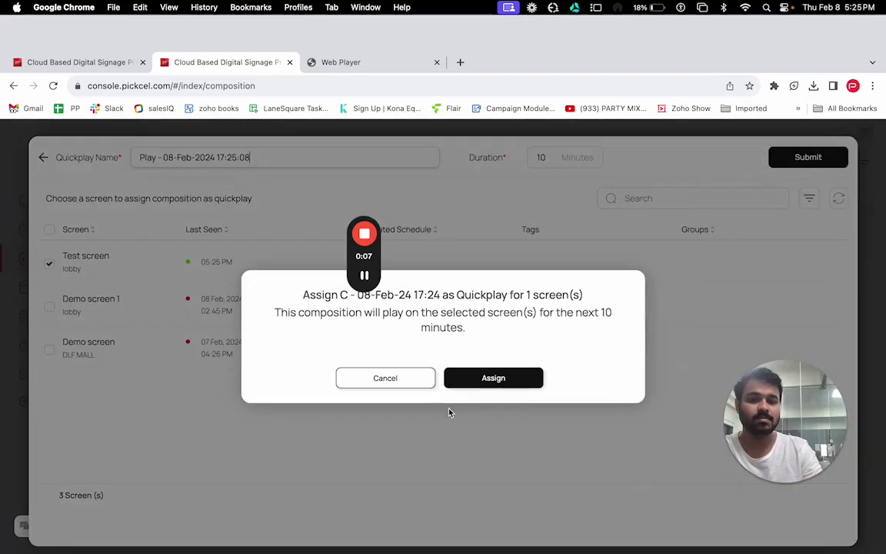
pyautogui.click(495, 378)
pyautogui.click(383, 67)
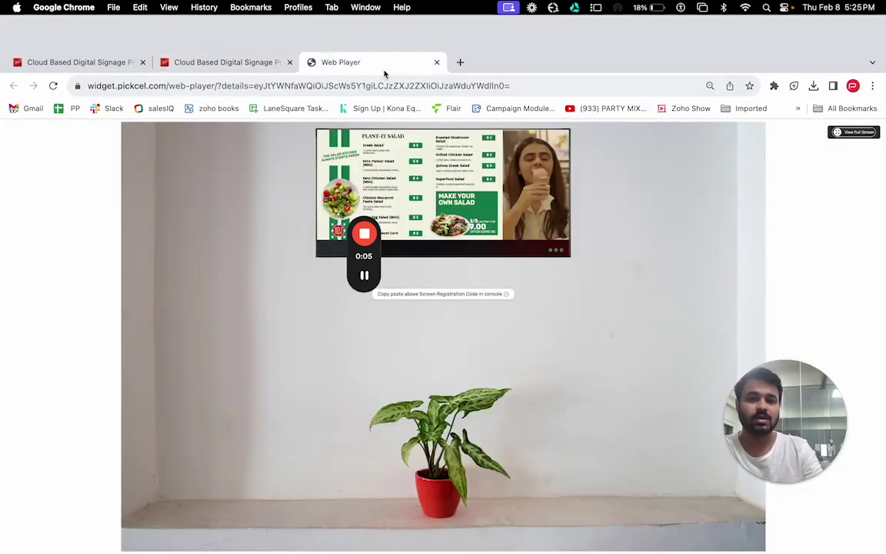